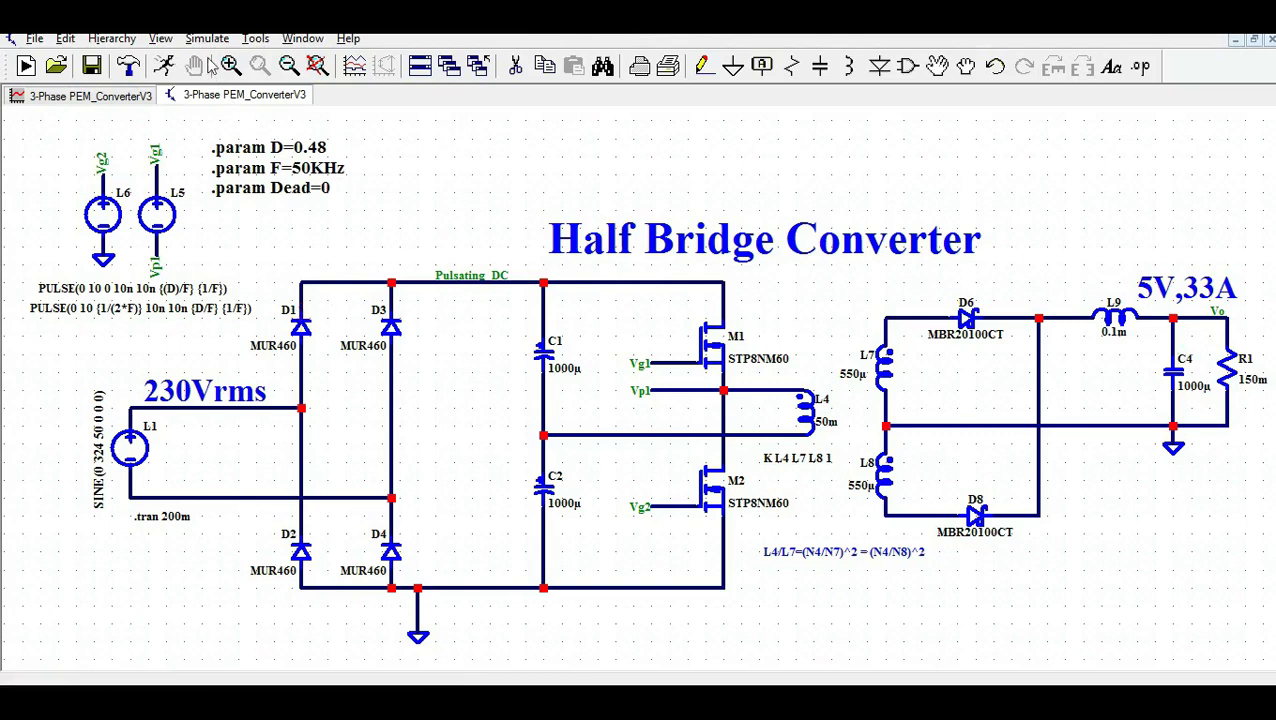
Step: Check the transient simulation command and accept it with a stop time of 200m
click(205, 40)
click(255, 220)
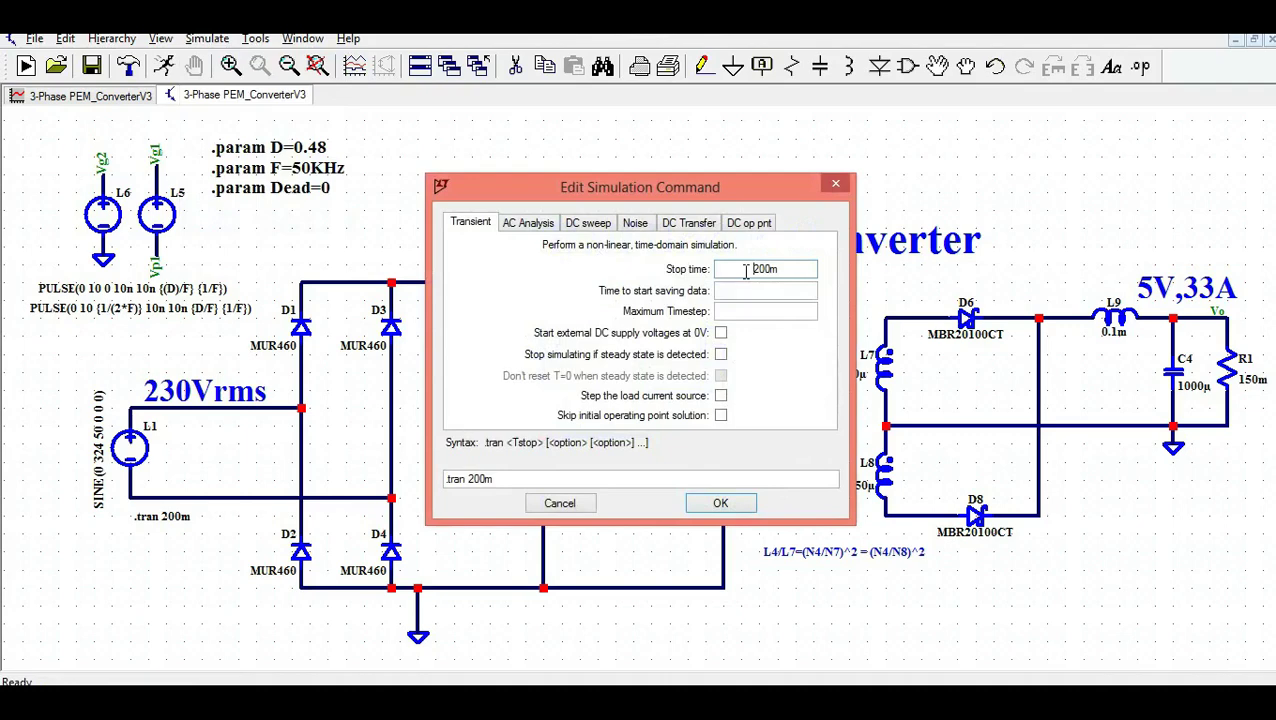
click(718, 503)
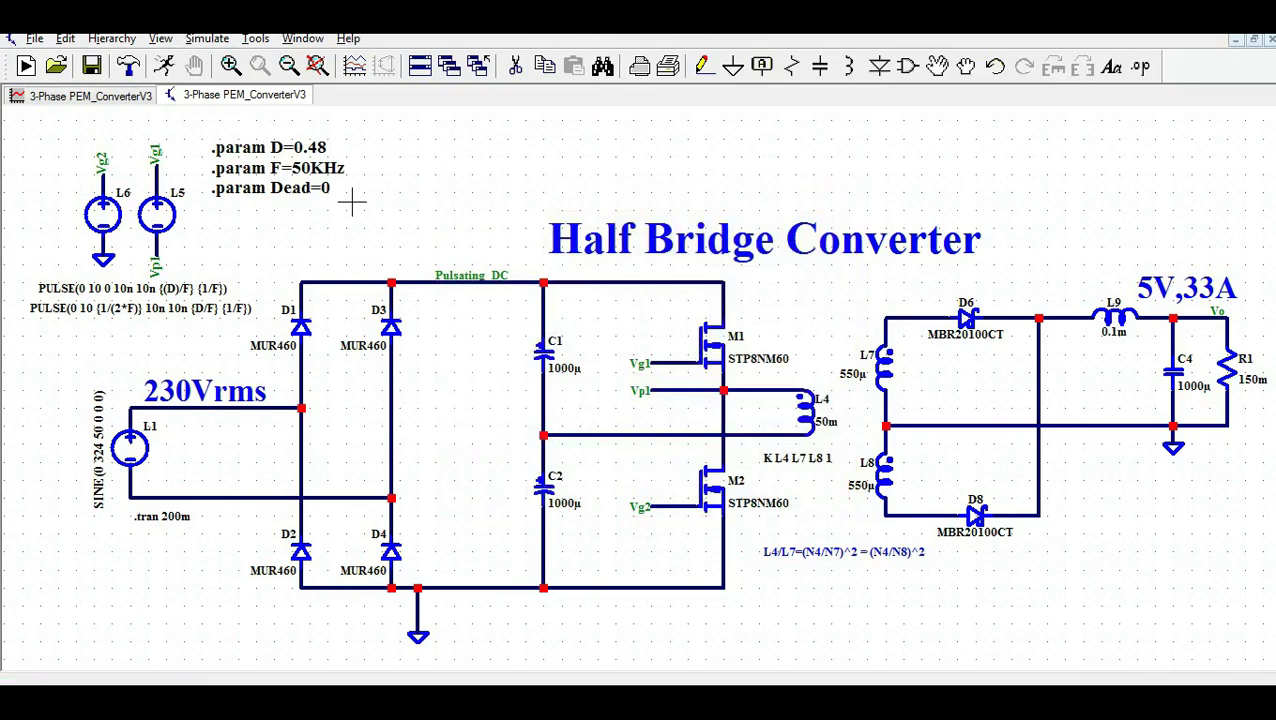
Step: Plot the differential voltage across the AC input source L1 in the lower waveform pane
click(90, 96)
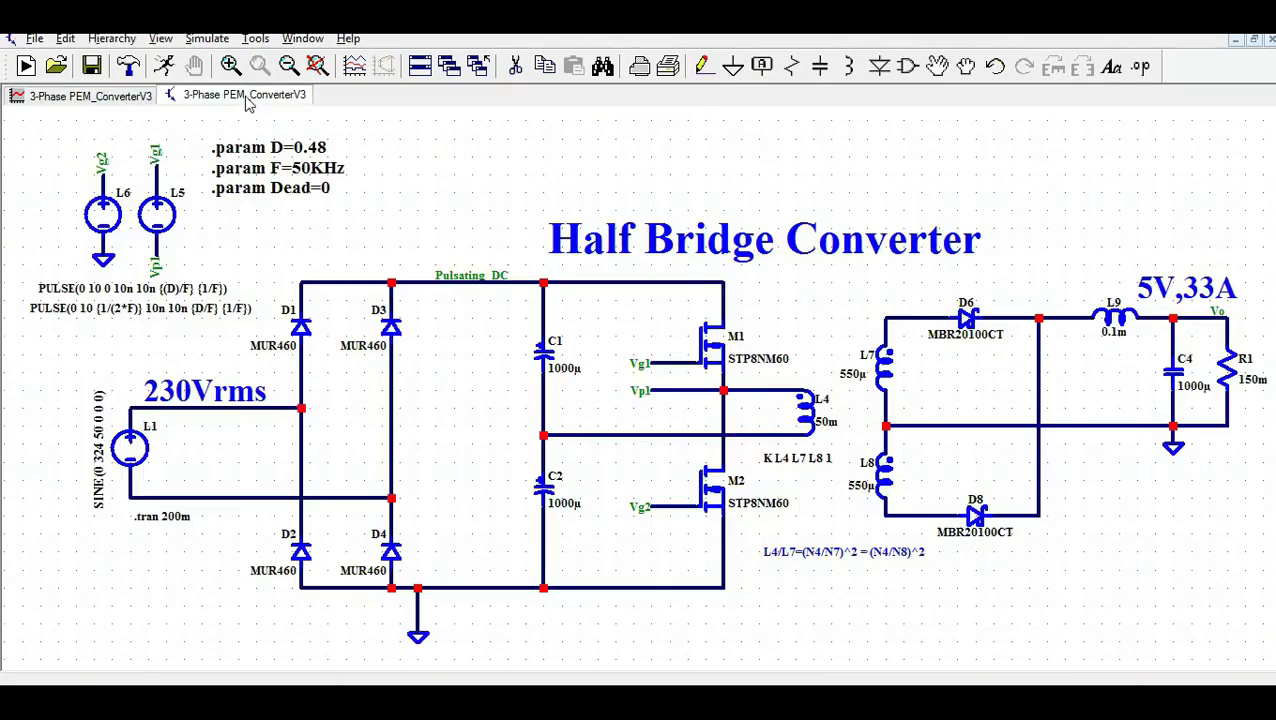
click(246, 96)
drag(198, 400, 196, 492)
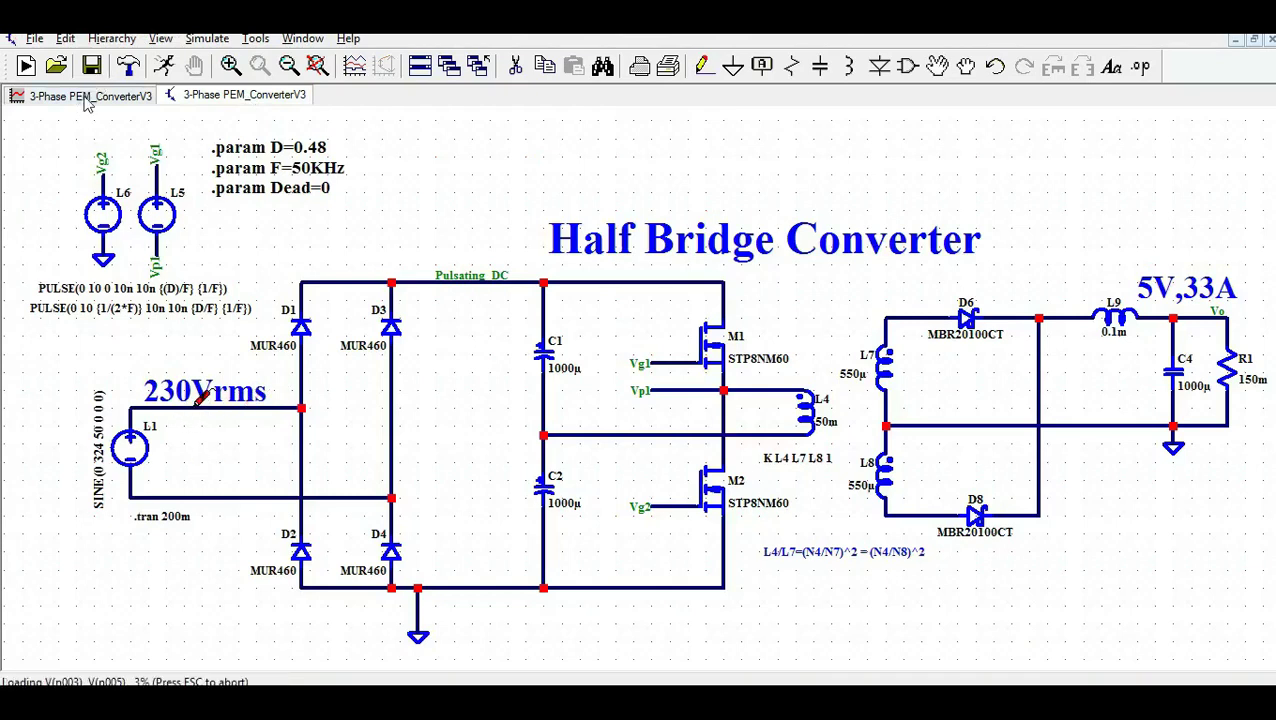
click(90, 100)
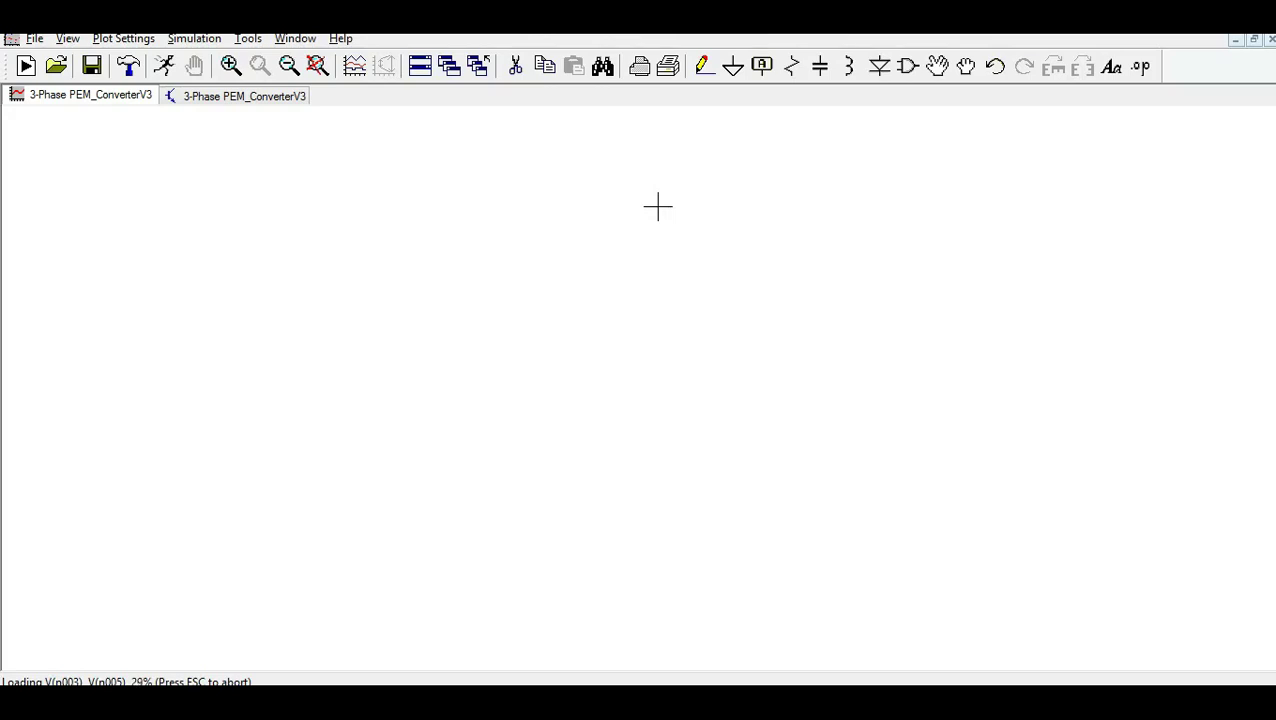
click(257, 101)
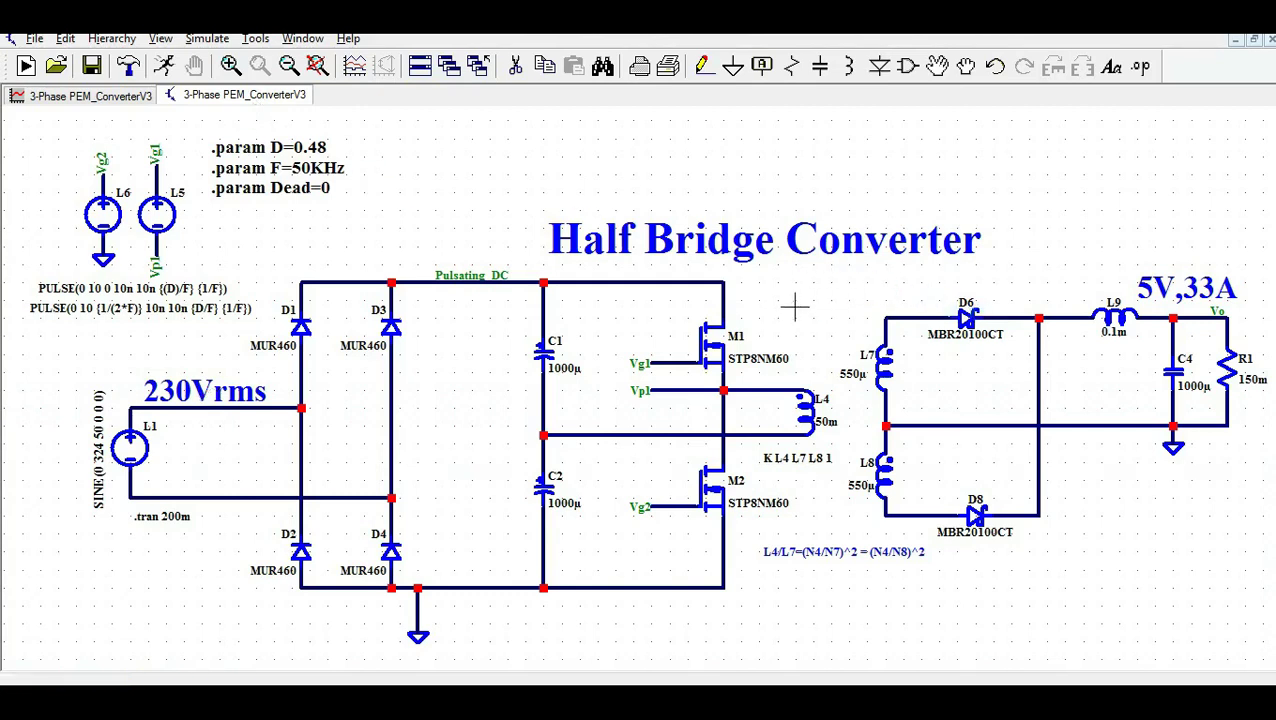
click(77, 97)
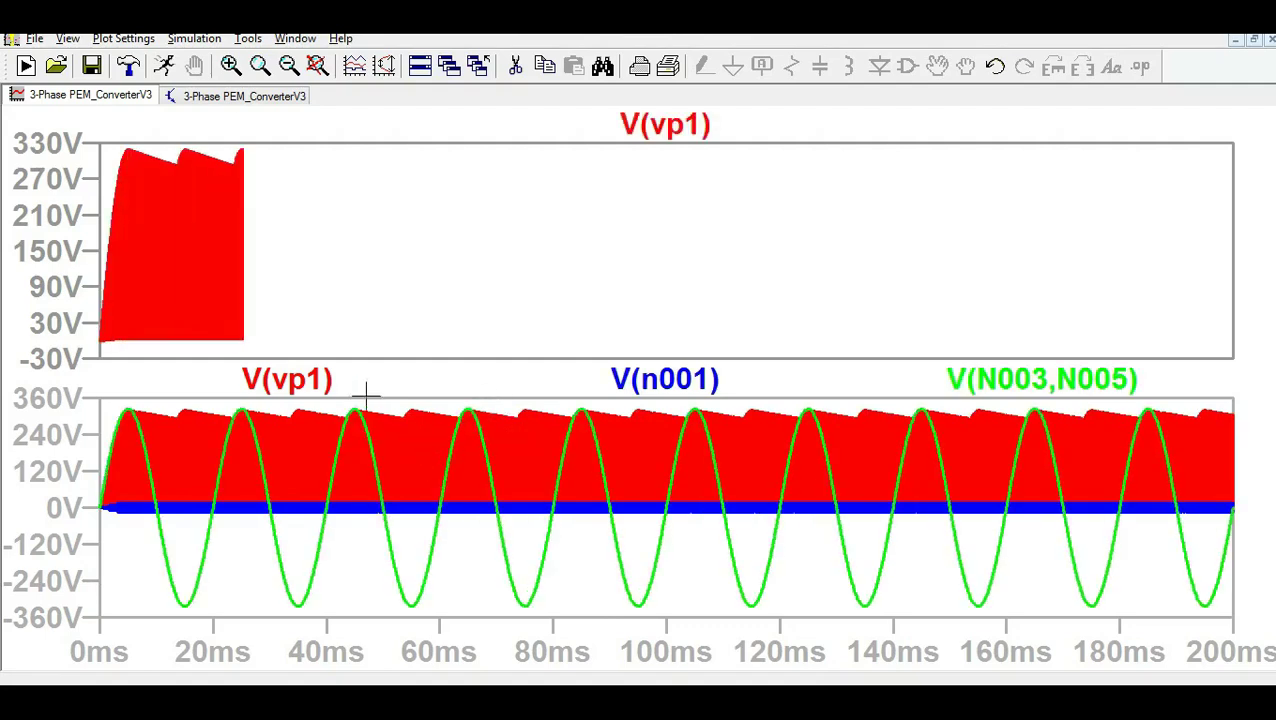
Step: Delete the V(vp1) and V(n001) traces from the lower waveform pane and the V(vp1) trace from the upper one
right_click(298, 380)
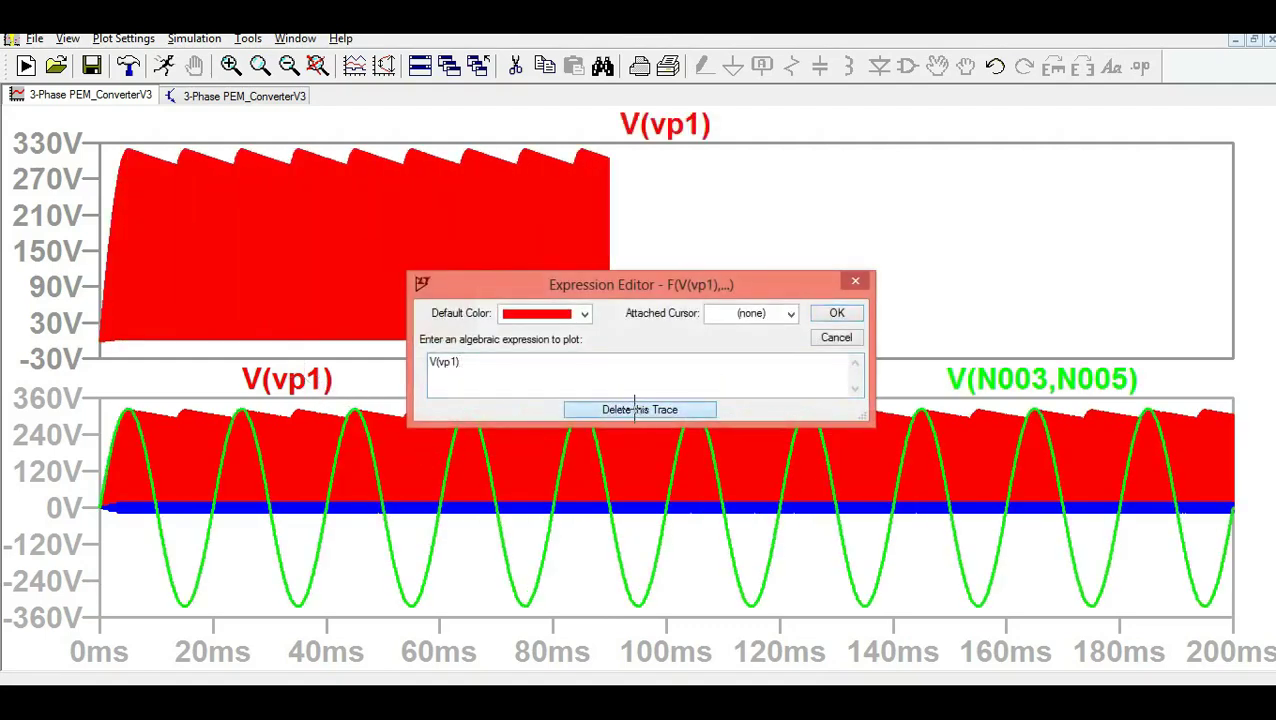
click(621, 408)
right_click(429, 384)
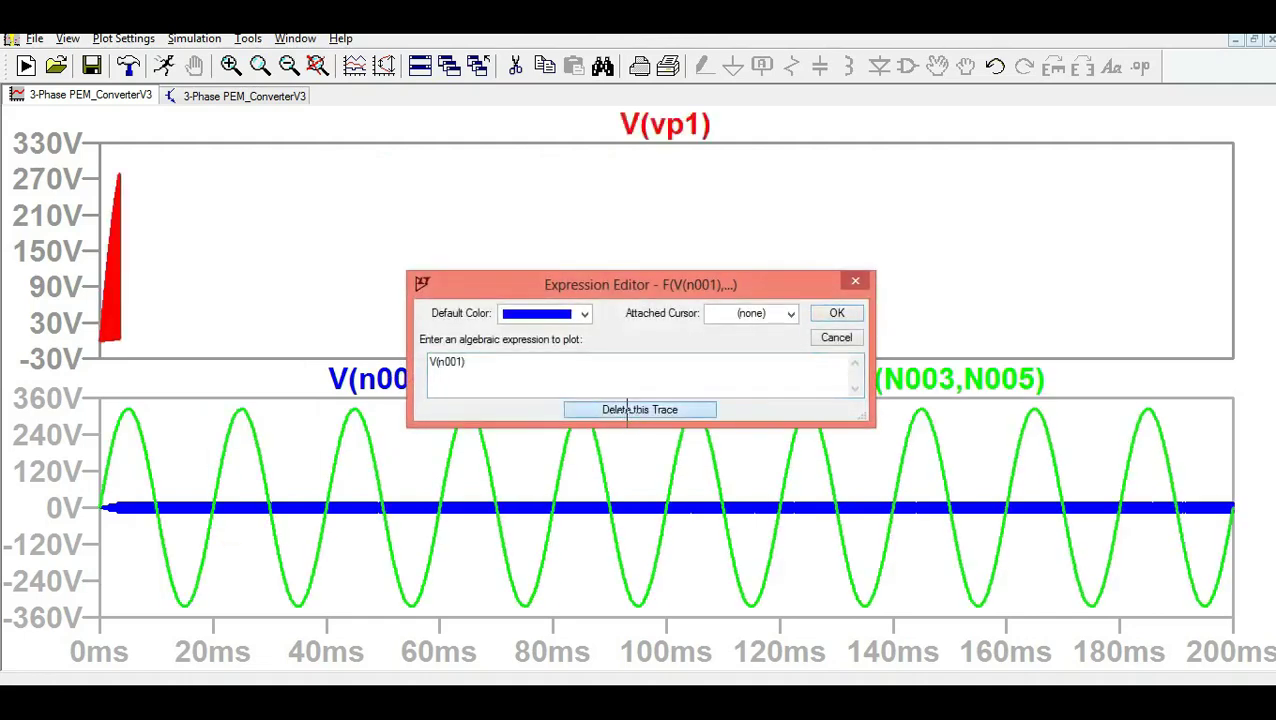
click(628, 410)
right_click(667, 126)
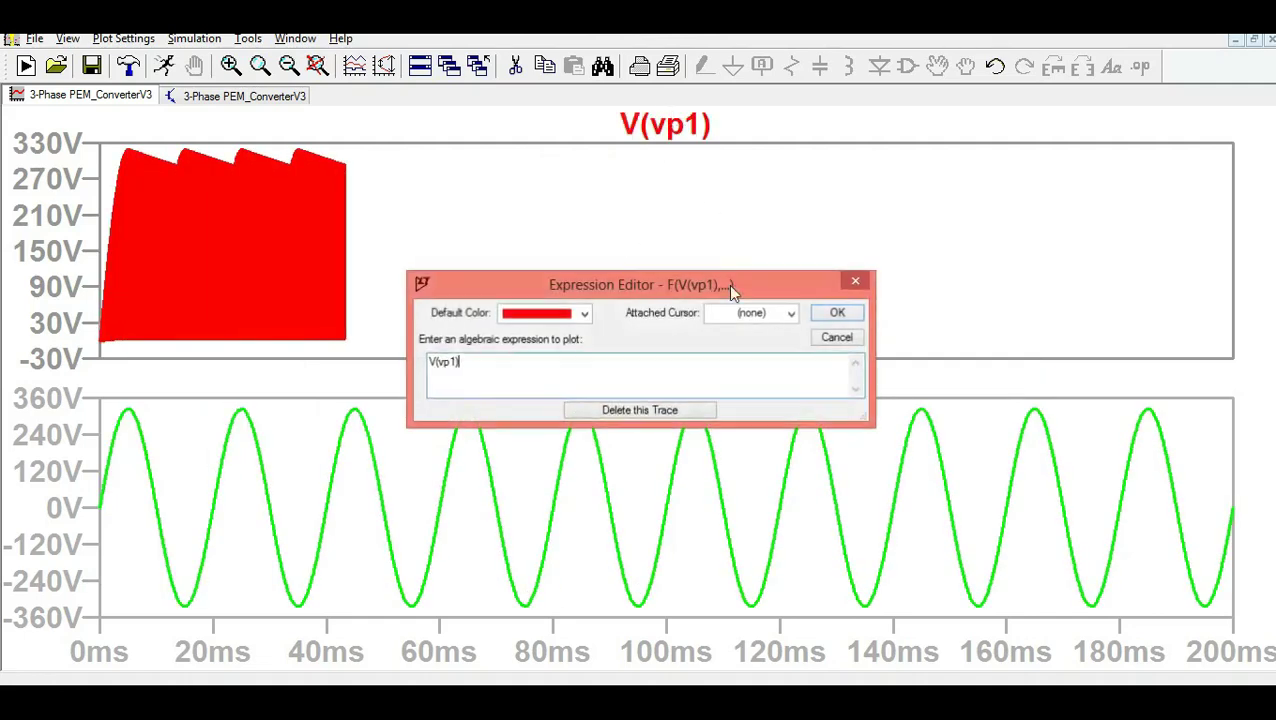
click(668, 410)
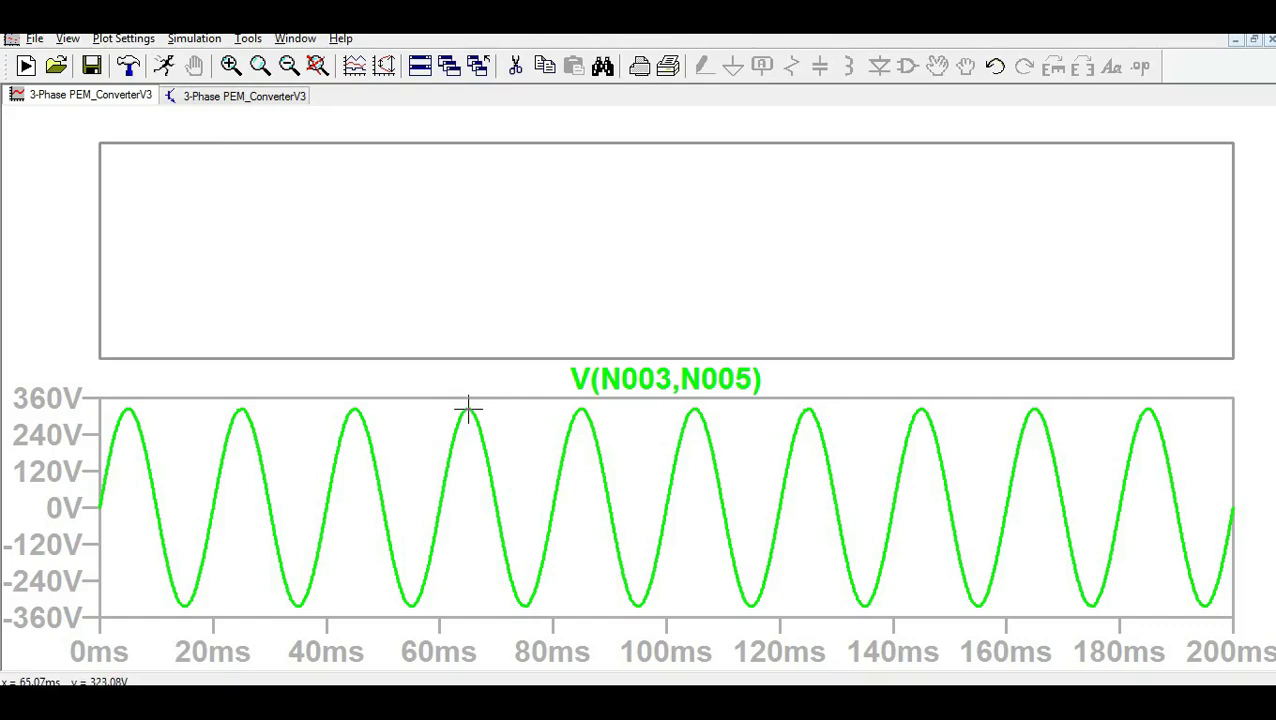
Step: Plot the Pulsating_DC node voltage and the voltage at the midpoint between C1 and C2 in the upper waveform pane
click(218, 97)
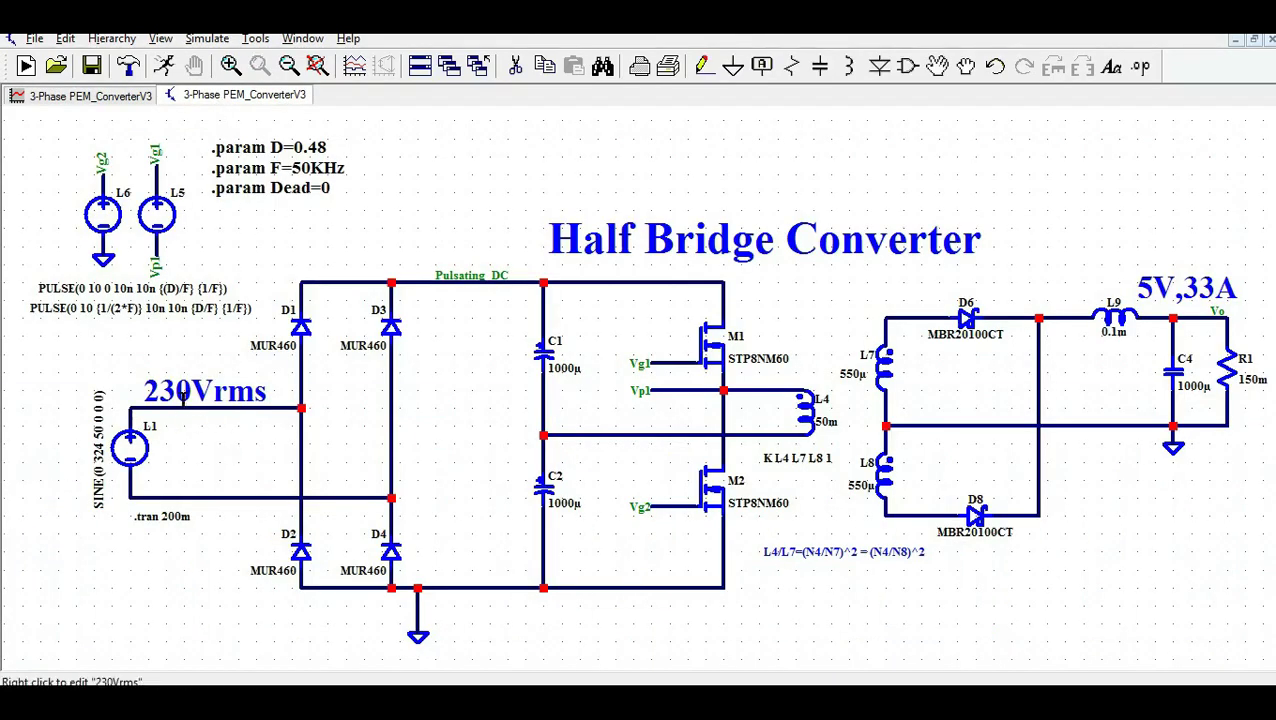
click(92, 96)
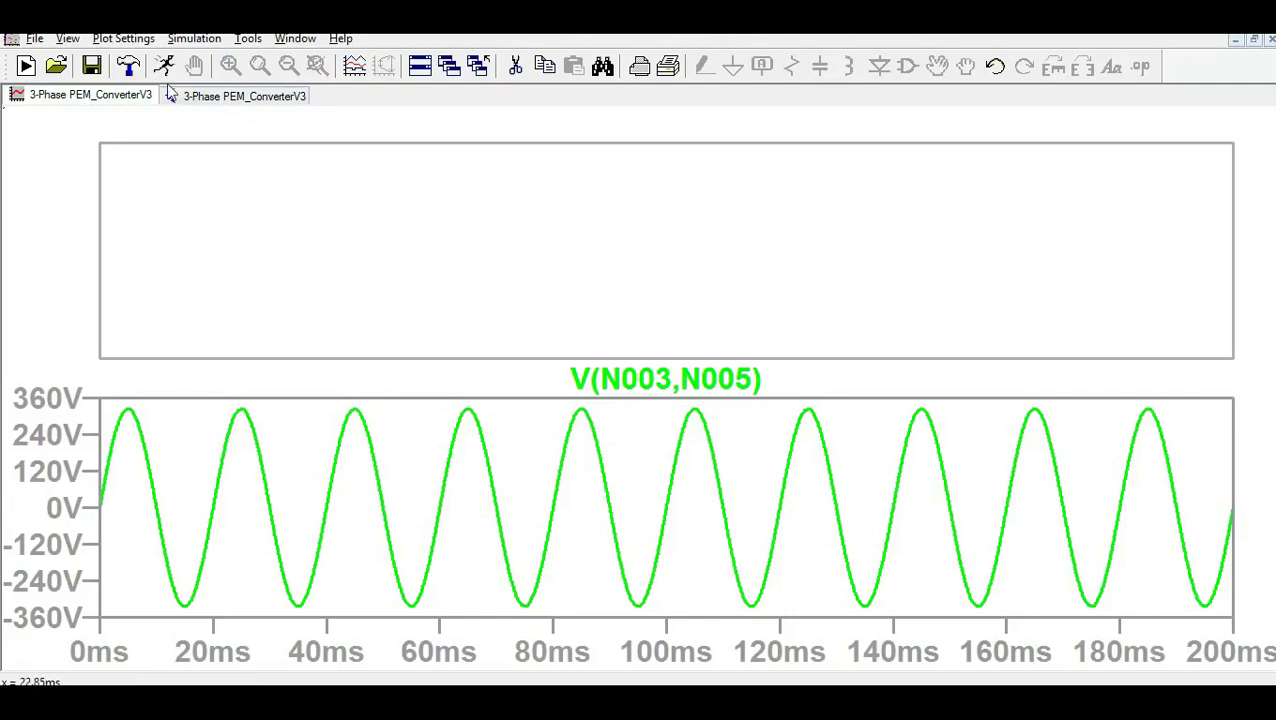
click(186, 98)
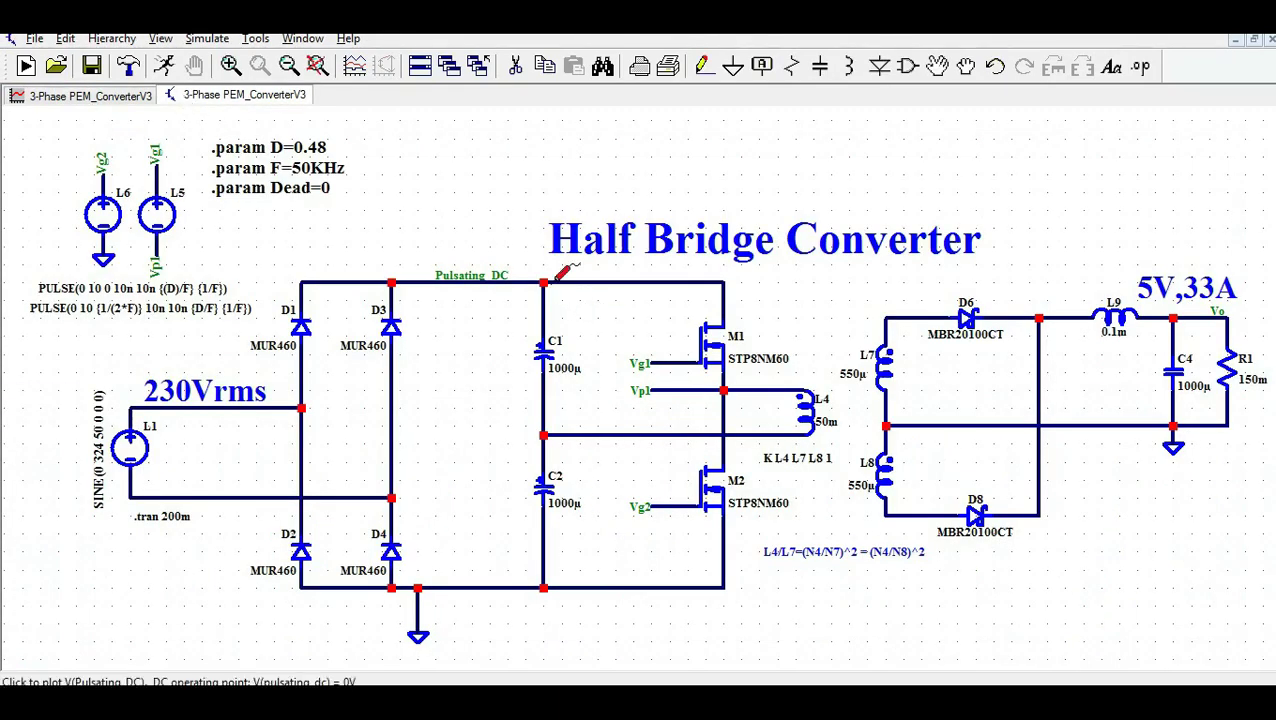
click(551, 276)
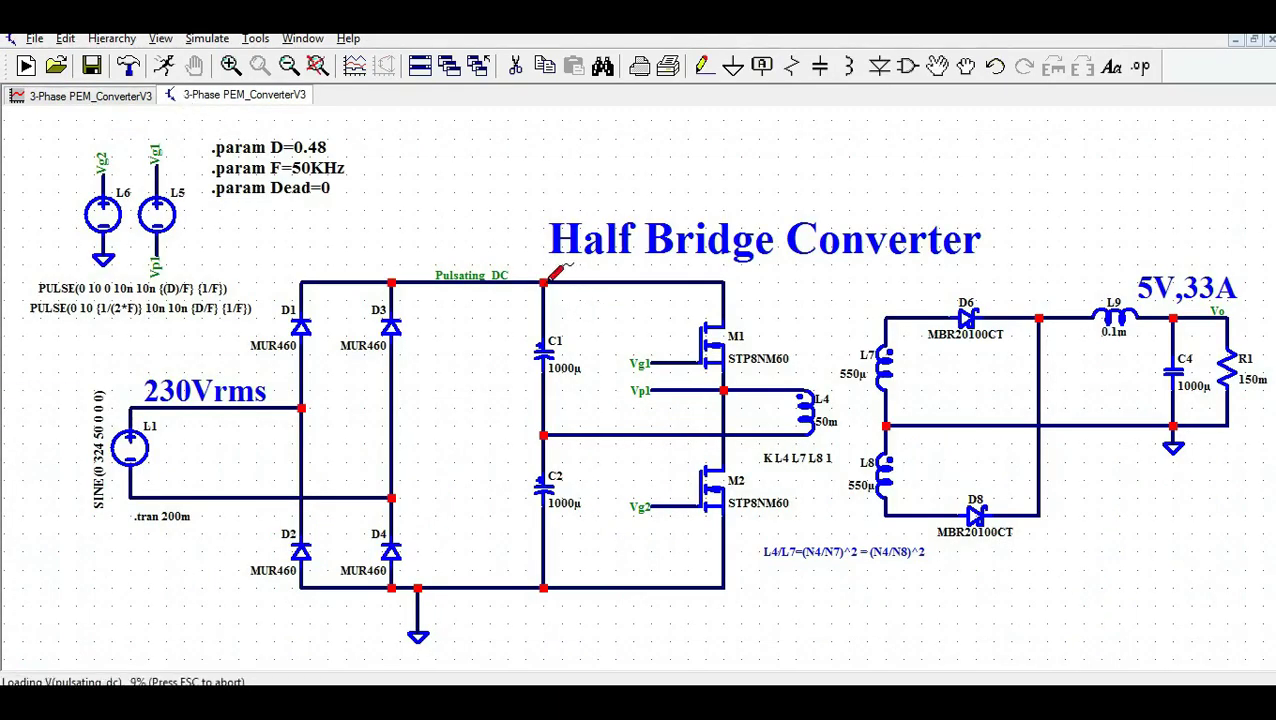
click(64, 98)
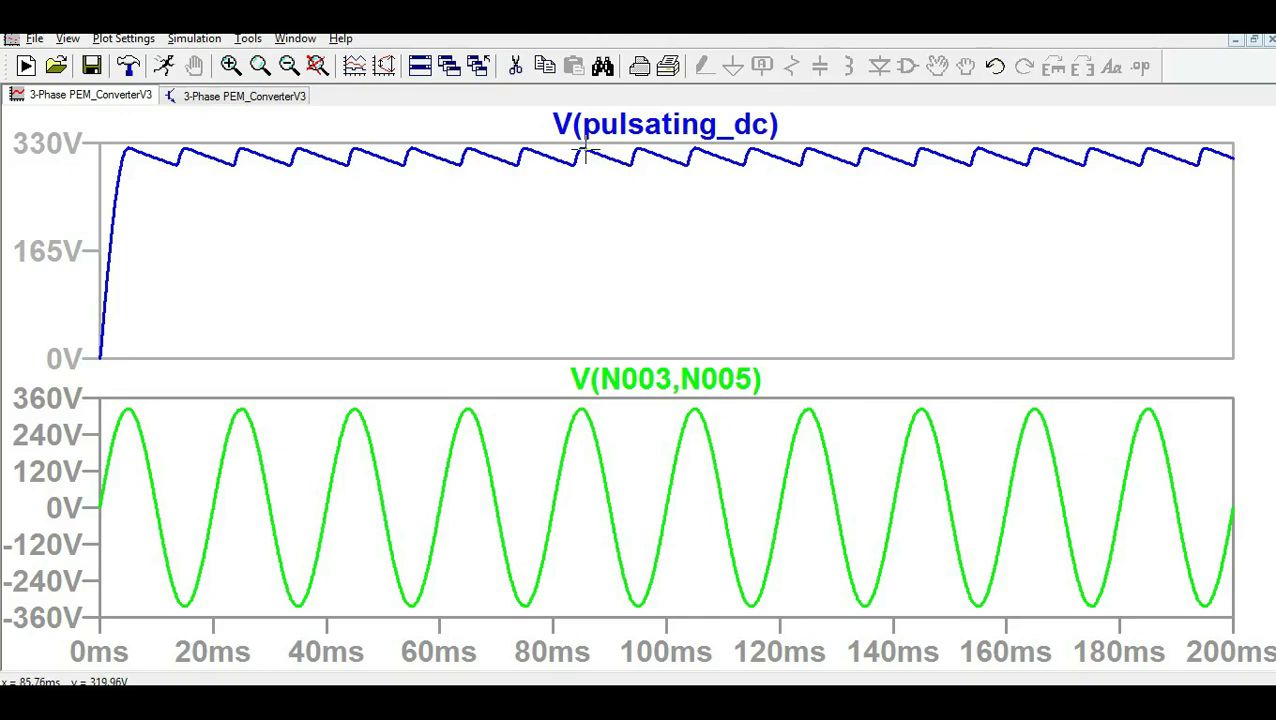
click(240, 100)
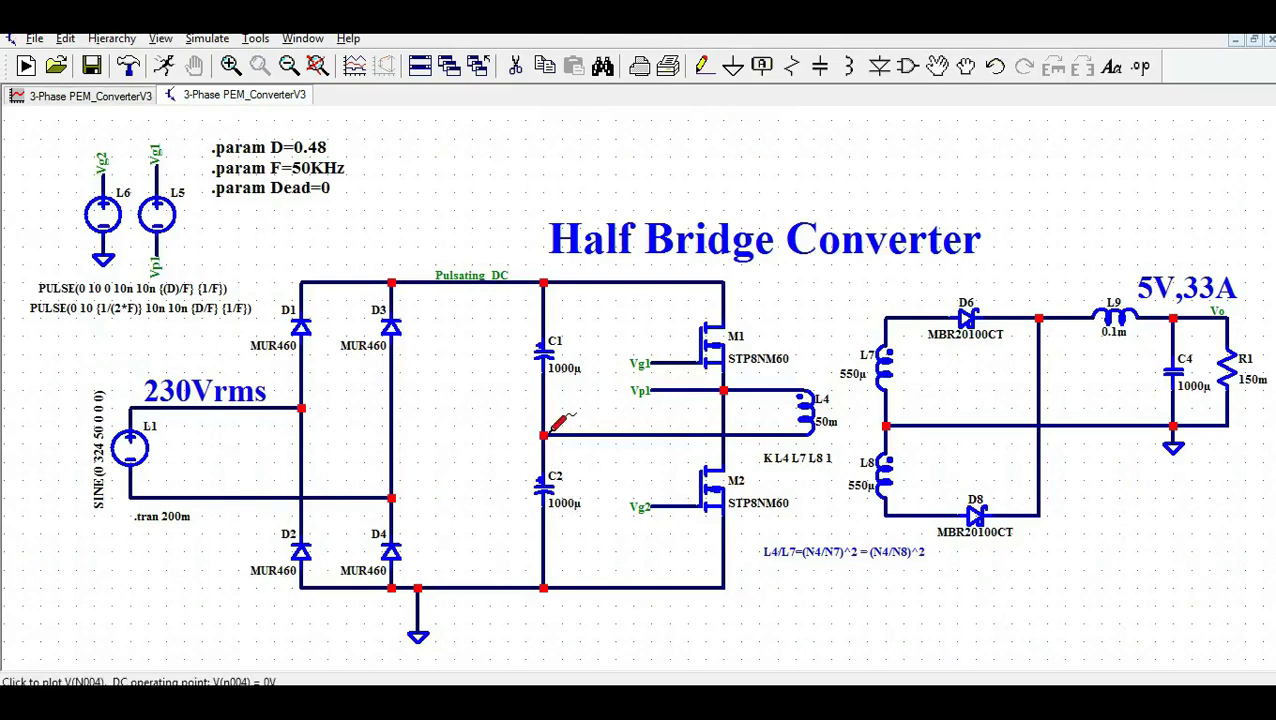
click(85, 97)
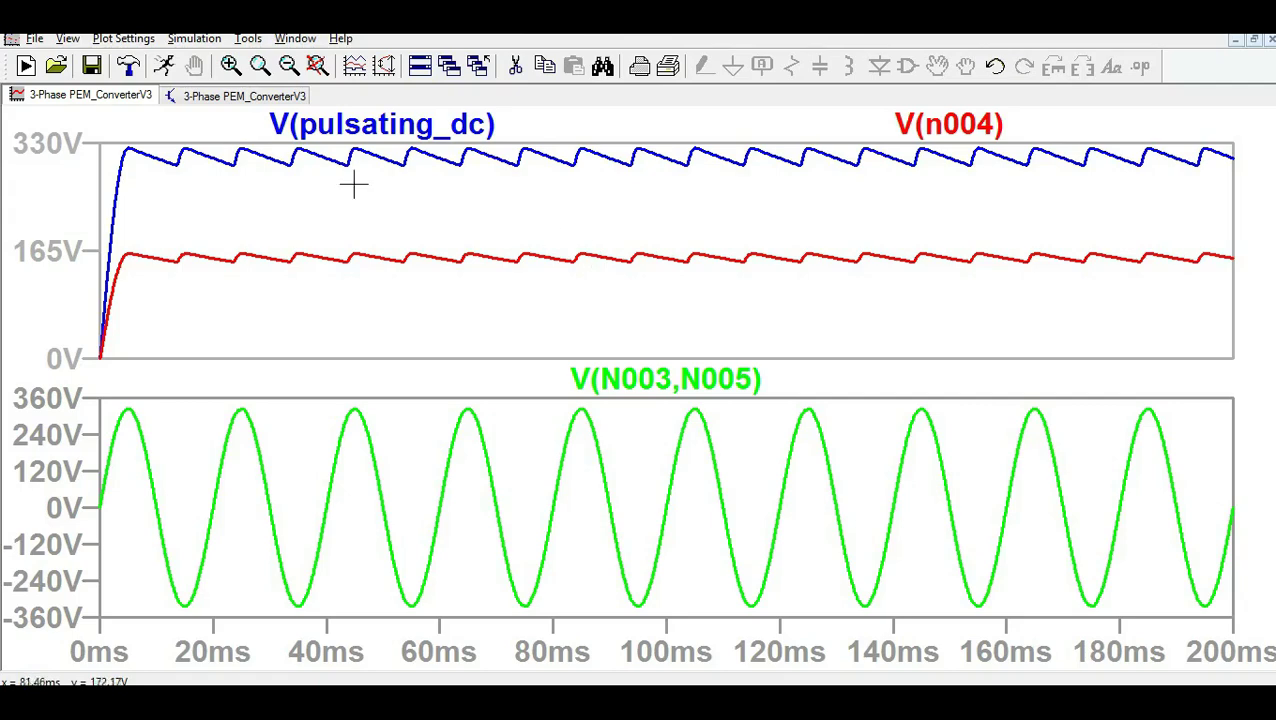
Step: Delete the input voltage trace V(N003,N005) from the lower waveform pane
click(229, 96)
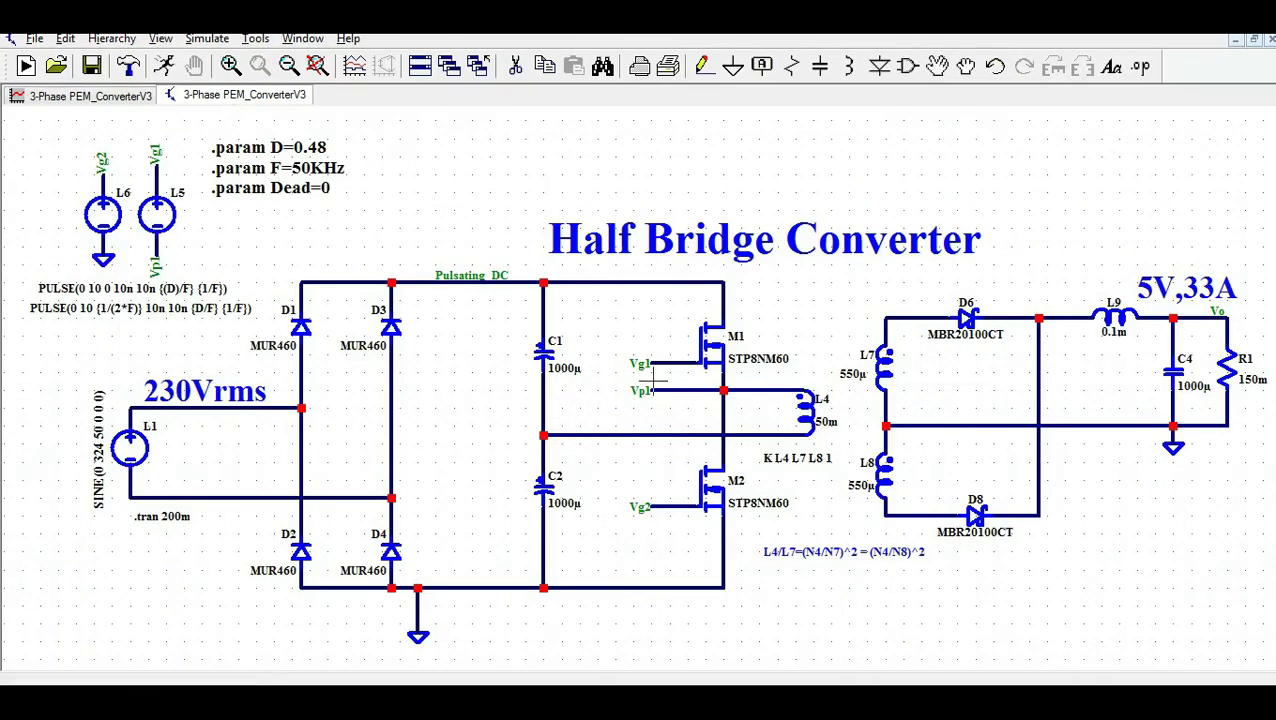
click(66, 98)
right_click(680, 380)
click(670, 410)
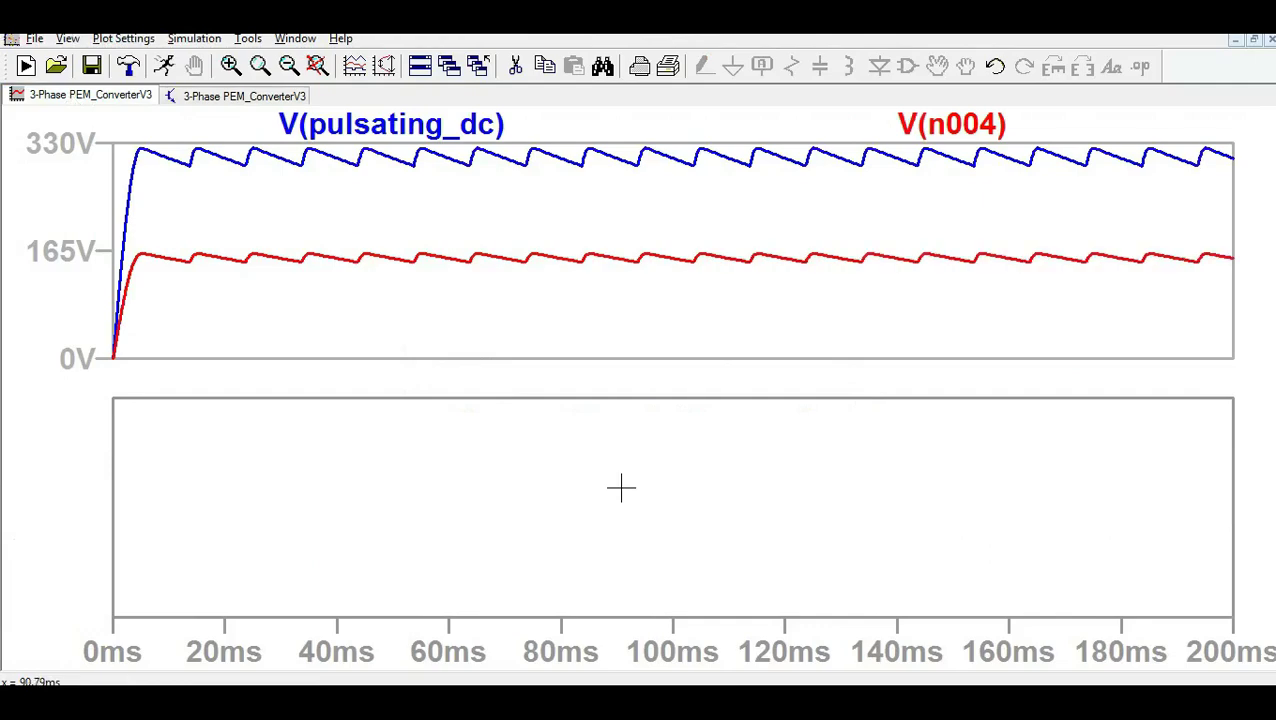
Step: Plot M1's gate voltage Vg1 relative to Vp1 and M2's gate voltage Vg2 in the lower waveform pane
click(216, 96)
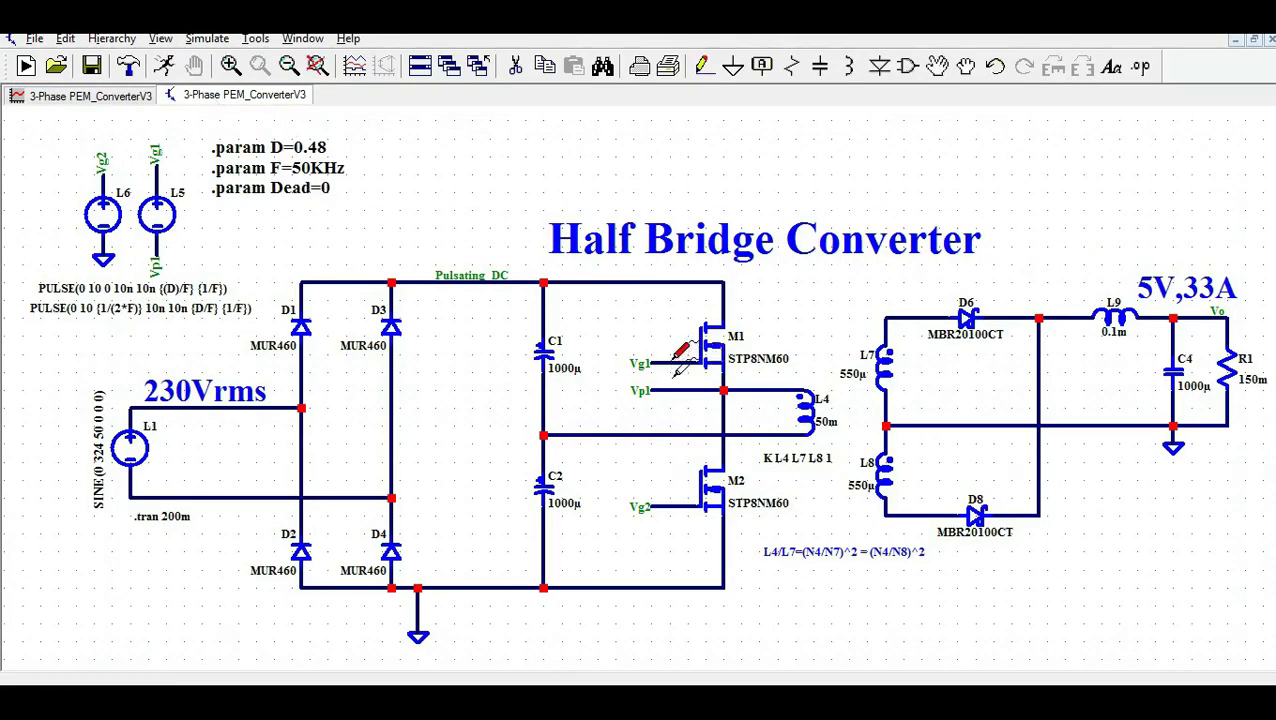
drag(674, 382, 676, 388)
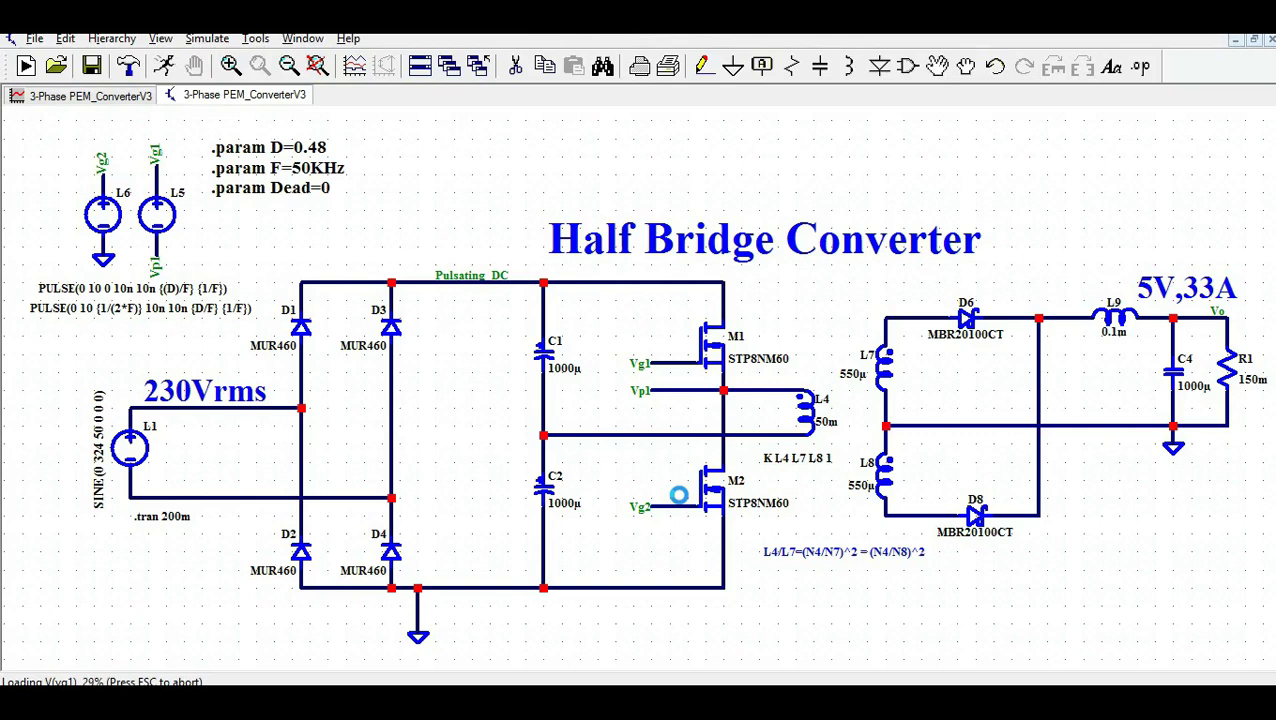
click(101, 100)
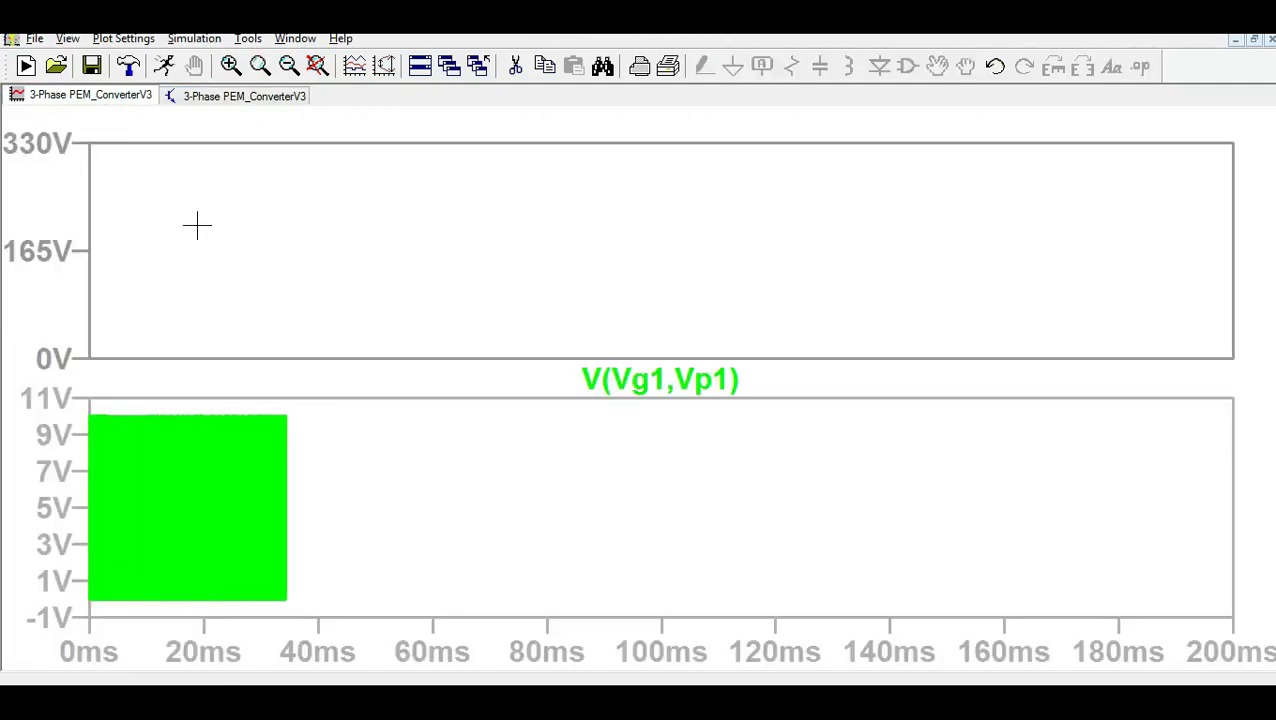
click(274, 94)
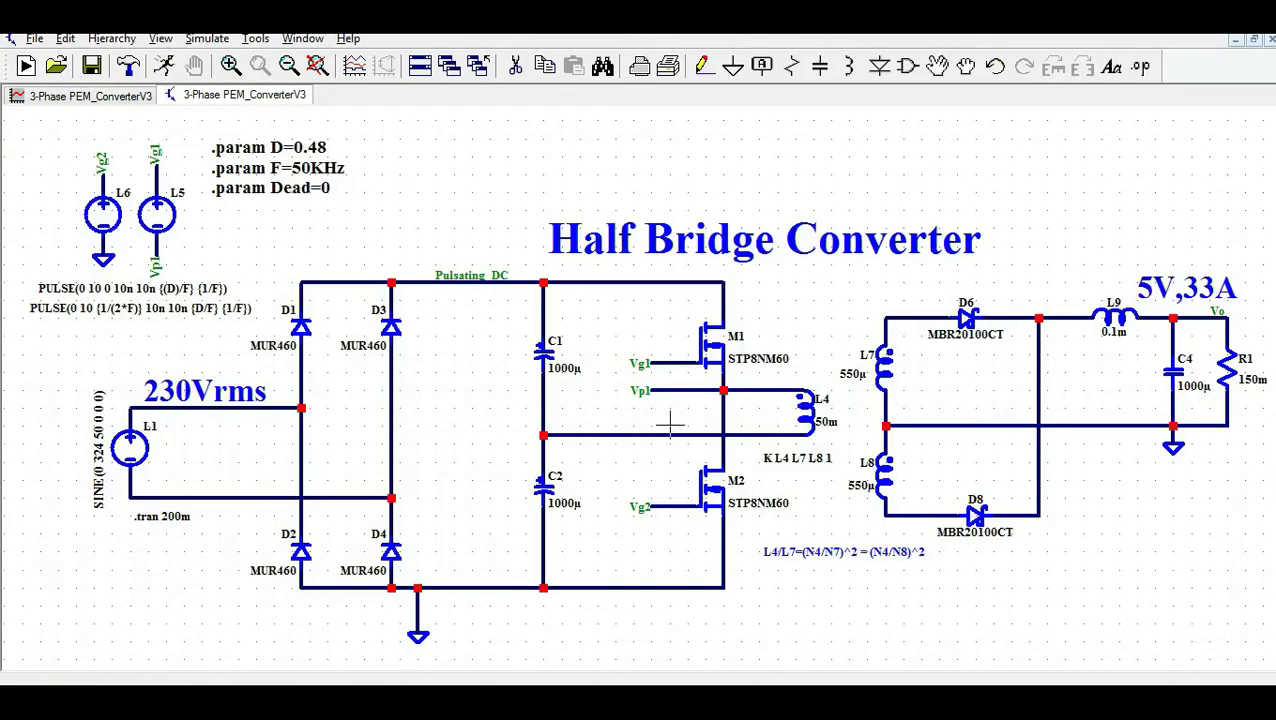
click(670, 503)
click(82, 103)
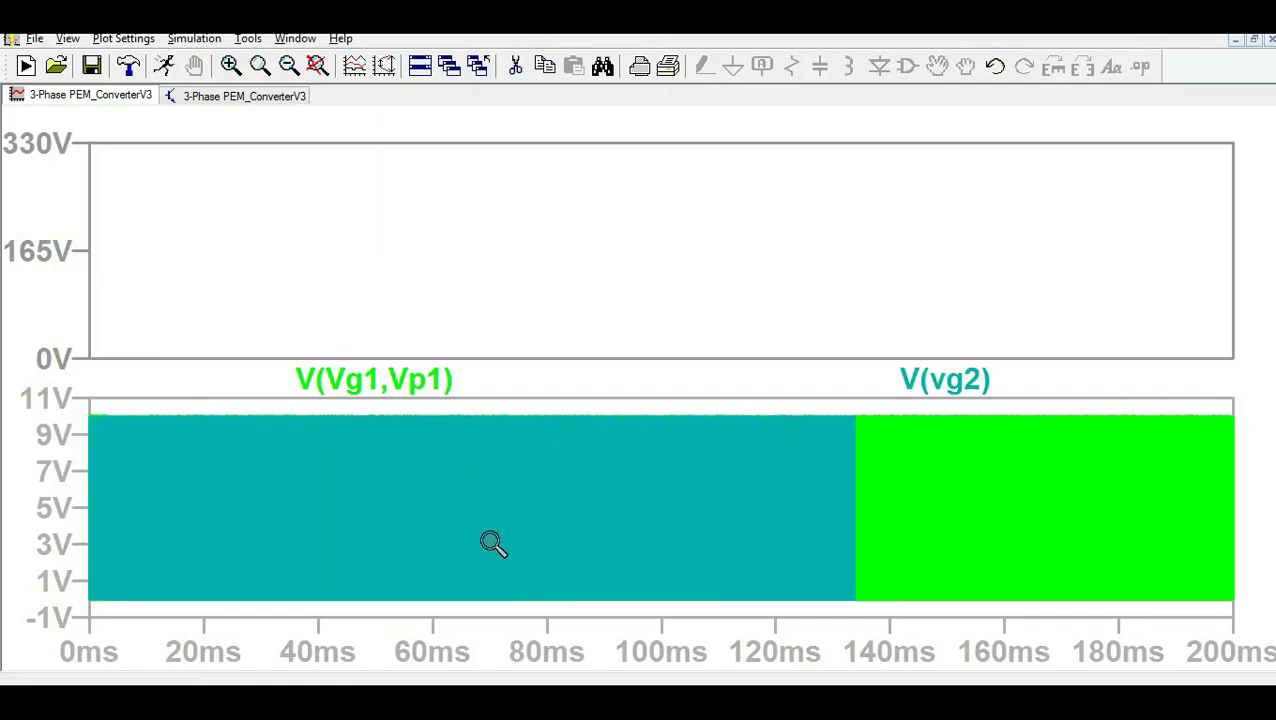
Step: Zoom in on a few switching cycles near 66.29 ms and compare the two gate signals with the schematic
drag(444, 416, 580, 615)
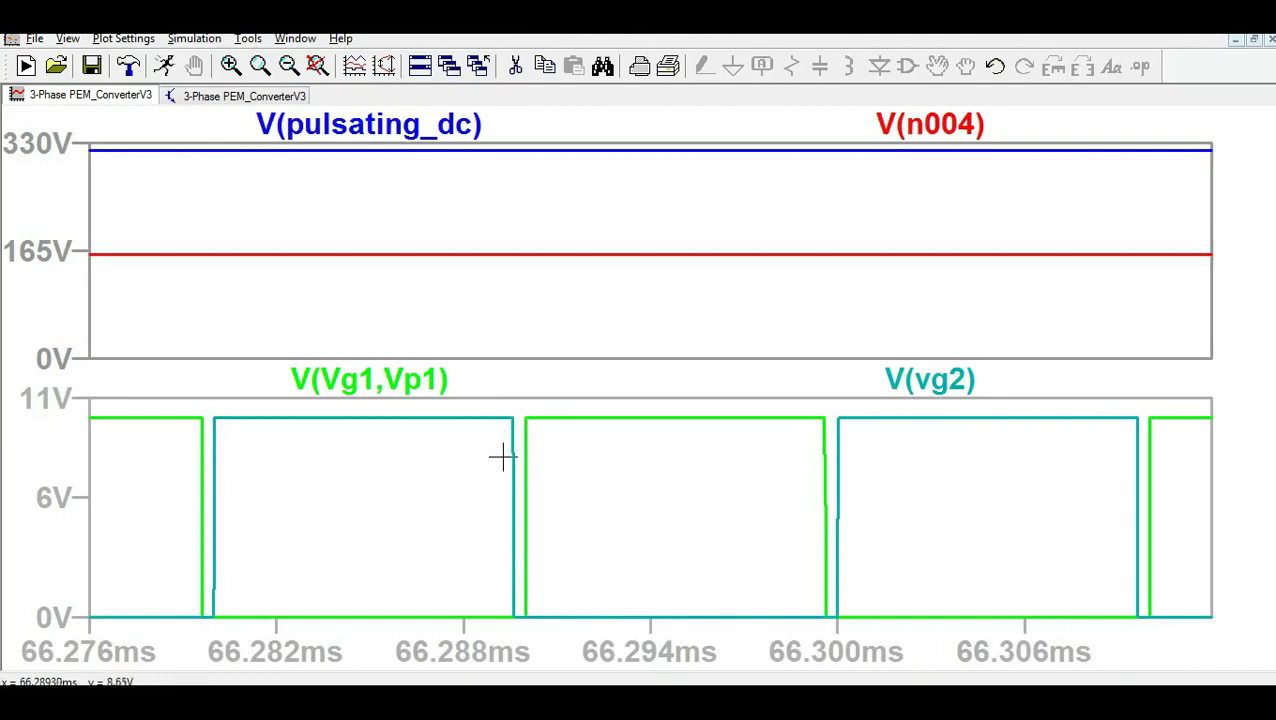
click(220, 100)
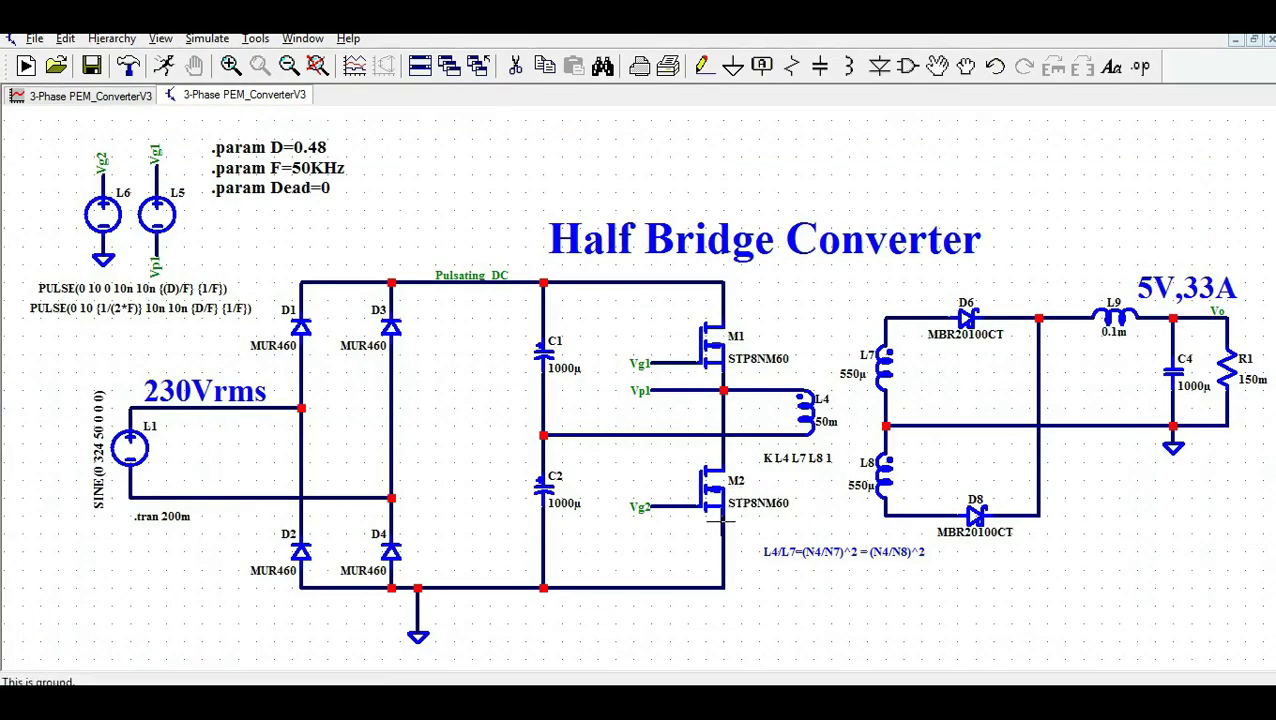
click(90, 96)
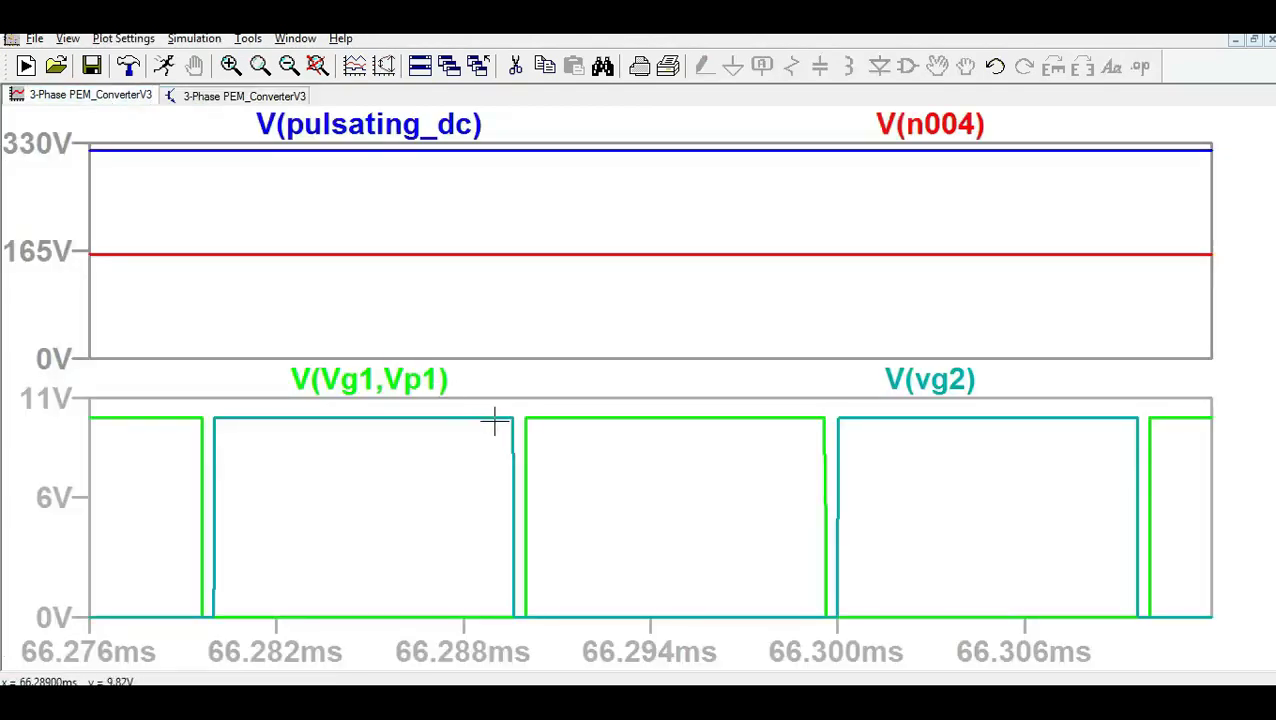
click(246, 100)
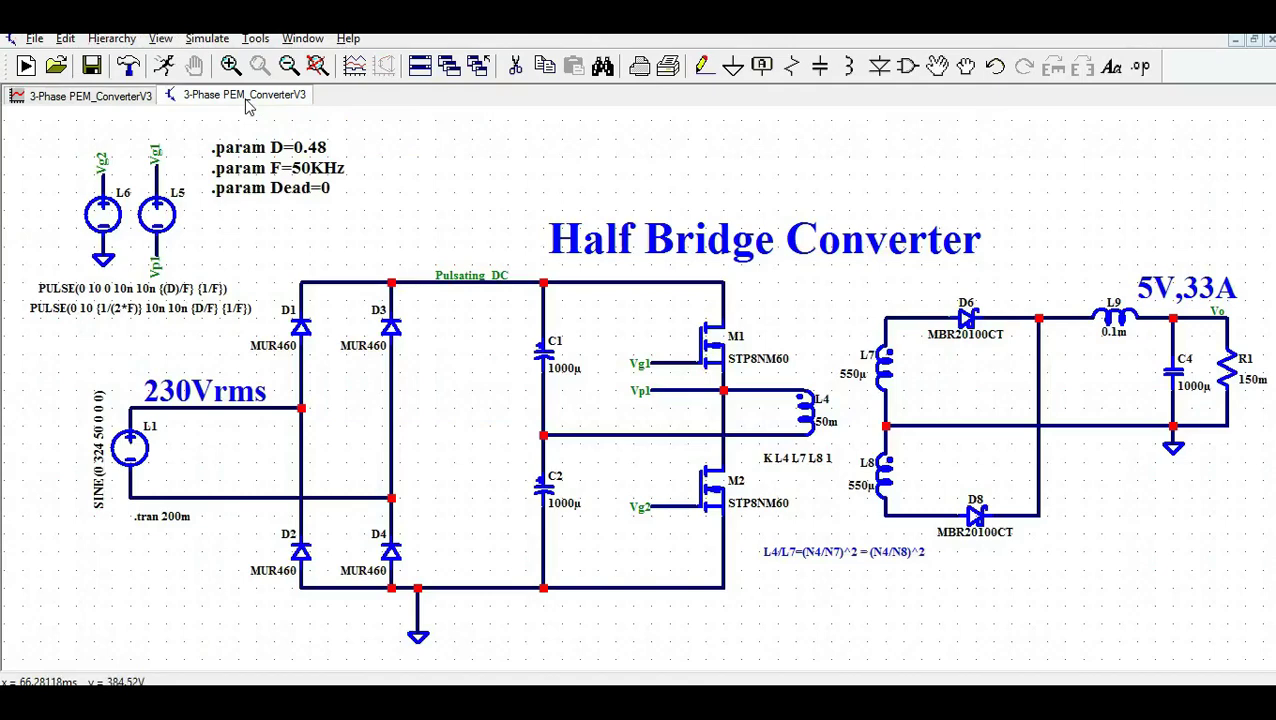
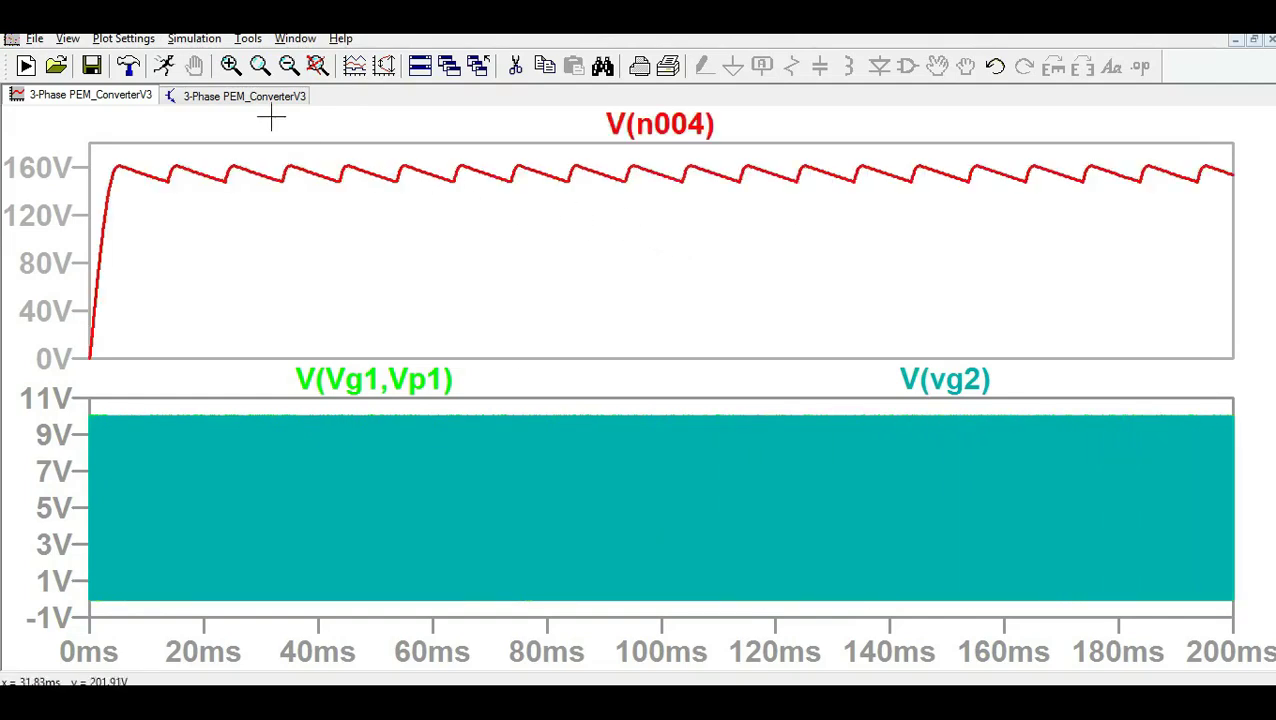
Step: Replace the V(Vg1,Vp1) and V(vg2) traces in the lower waveform pane with the voltage at the Vp1 node
click(250, 96)
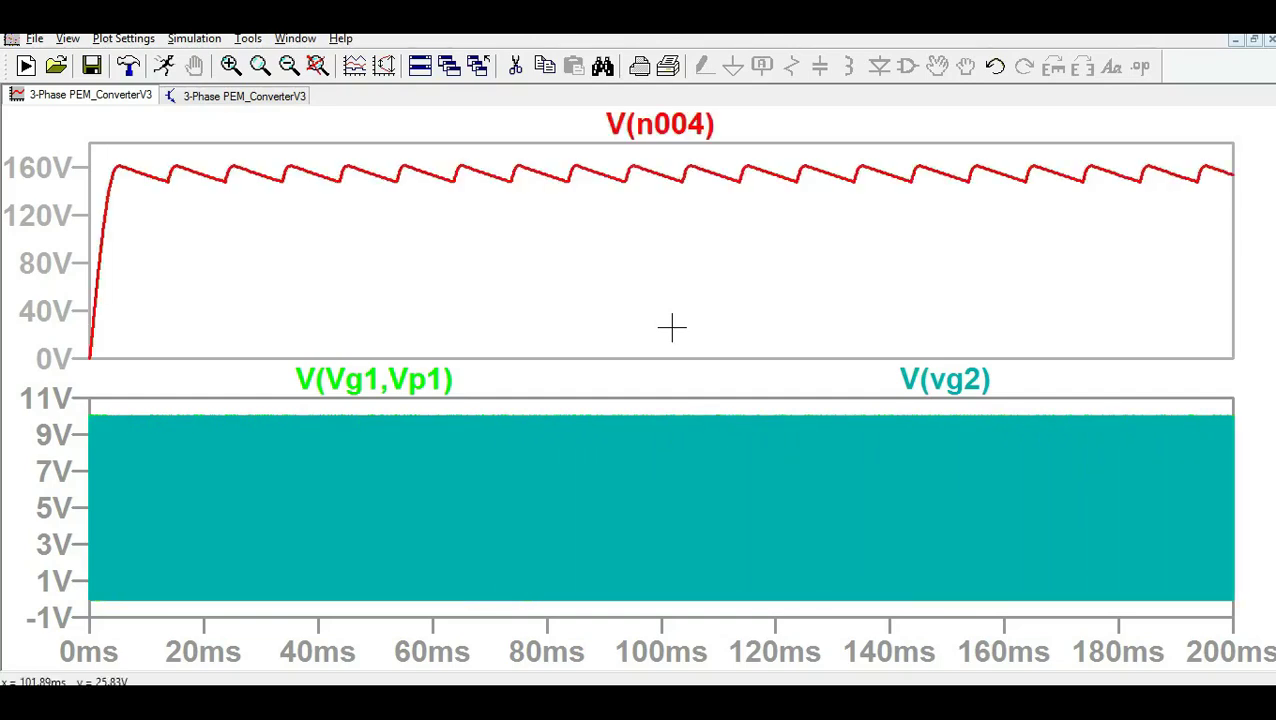
click(272, 98)
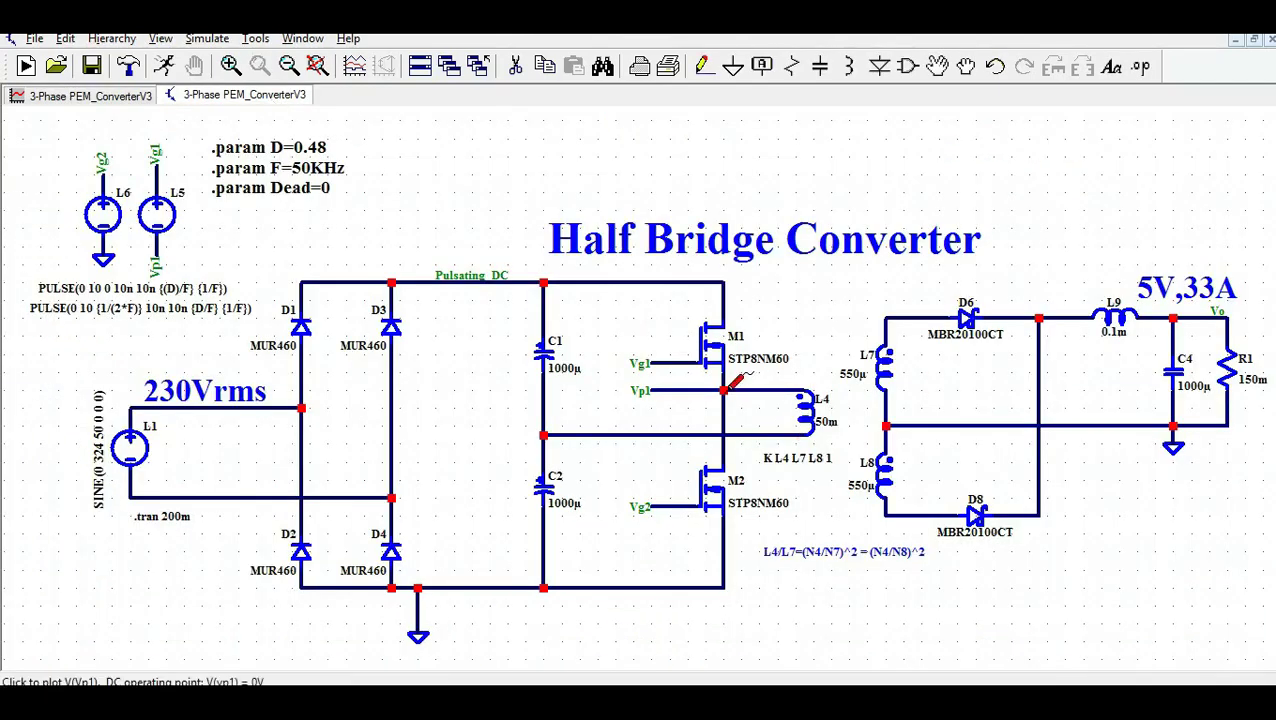
drag(680, 363, 726, 389)
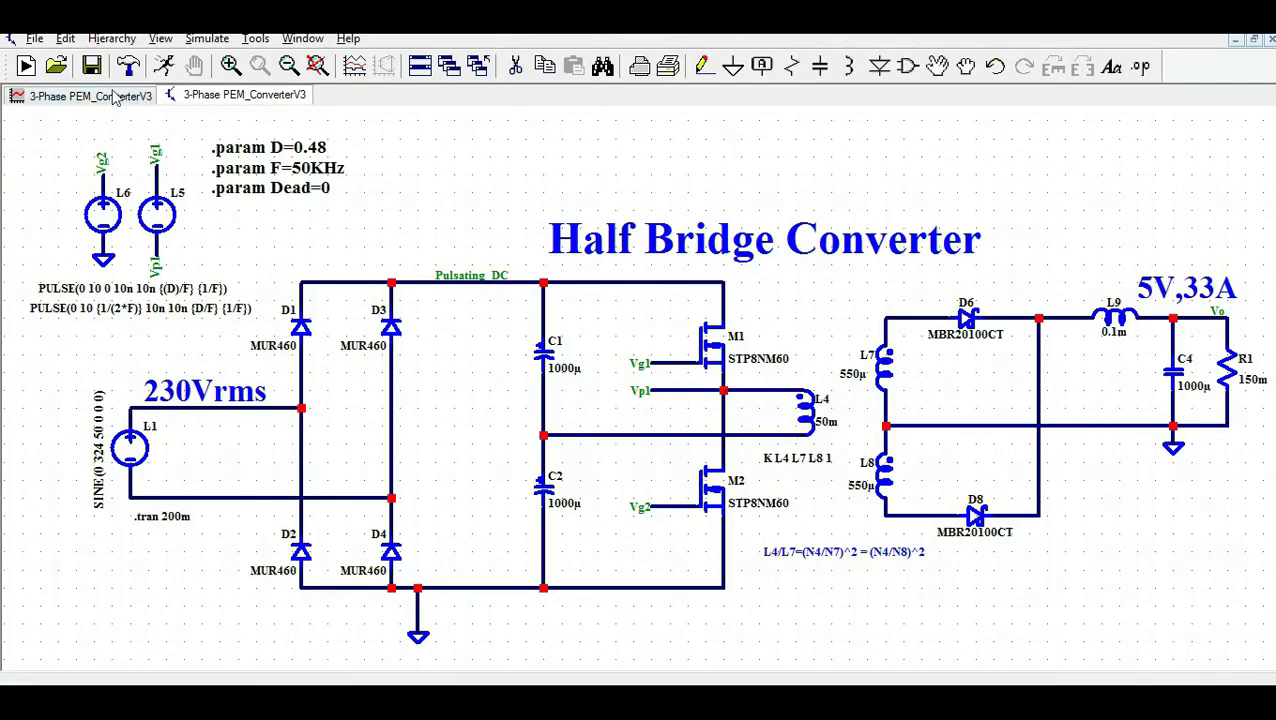
click(244, 96)
click(70, 96)
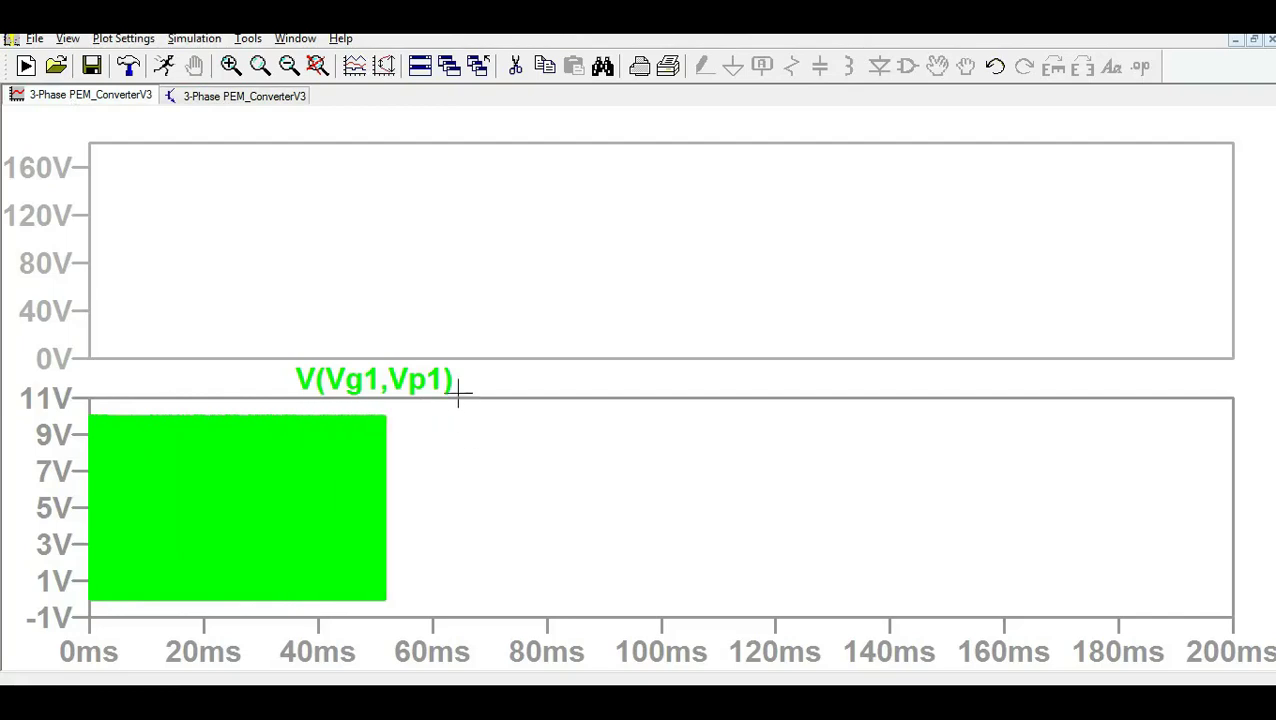
right_click(380, 390)
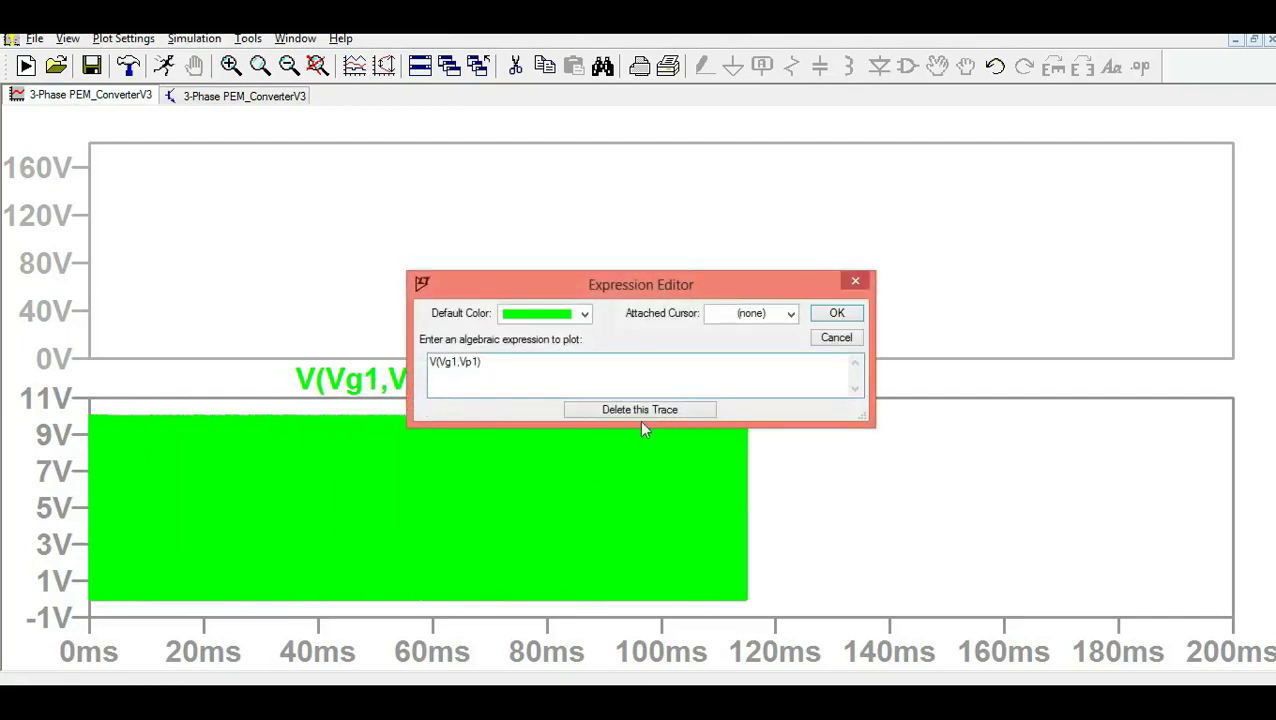
click(640, 409)
right_click(670, 383)
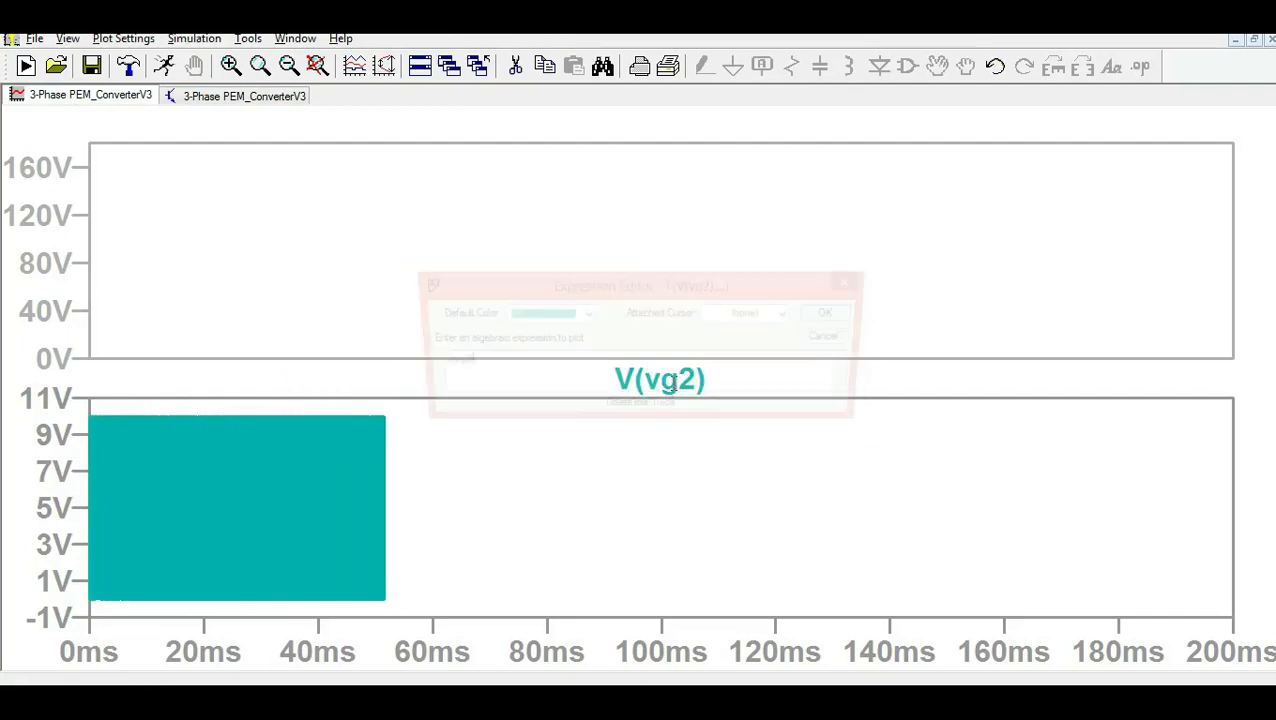
click(638, 410)
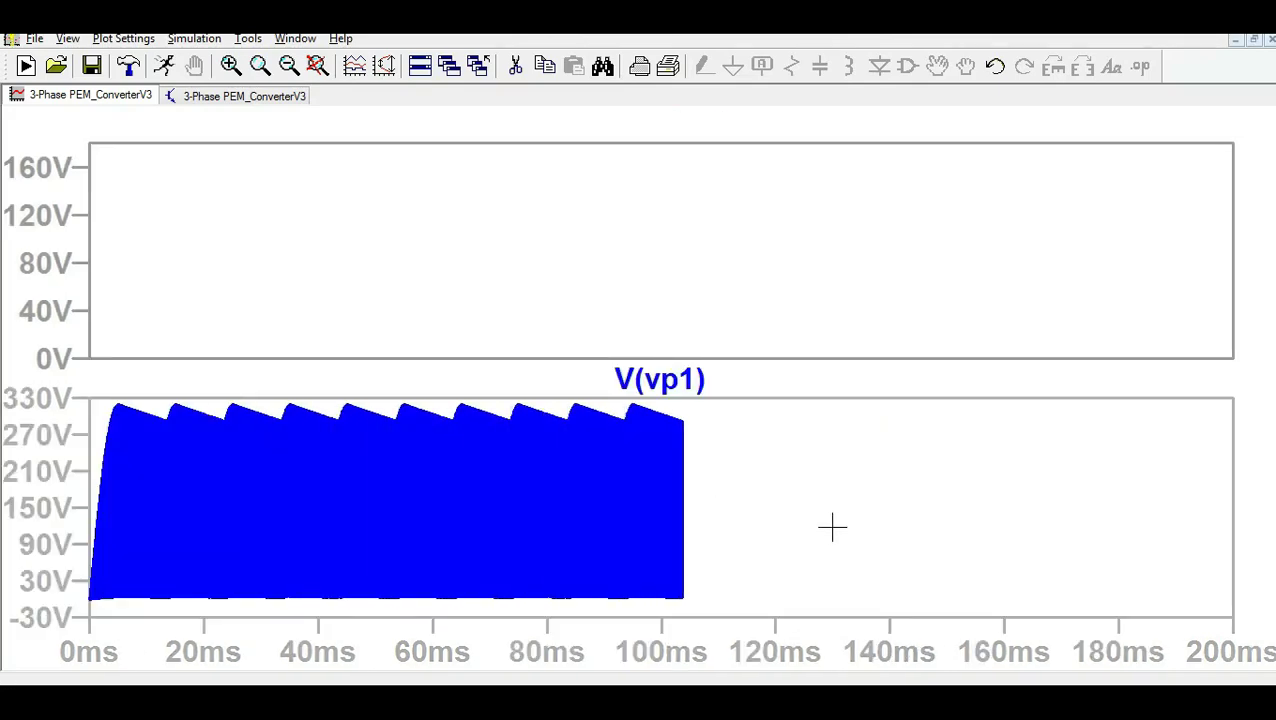
Step: Zoom in on the V(vp1) waveform to about two switching cycles between 58.304 ms and 58.344 ms
click(248, 100)
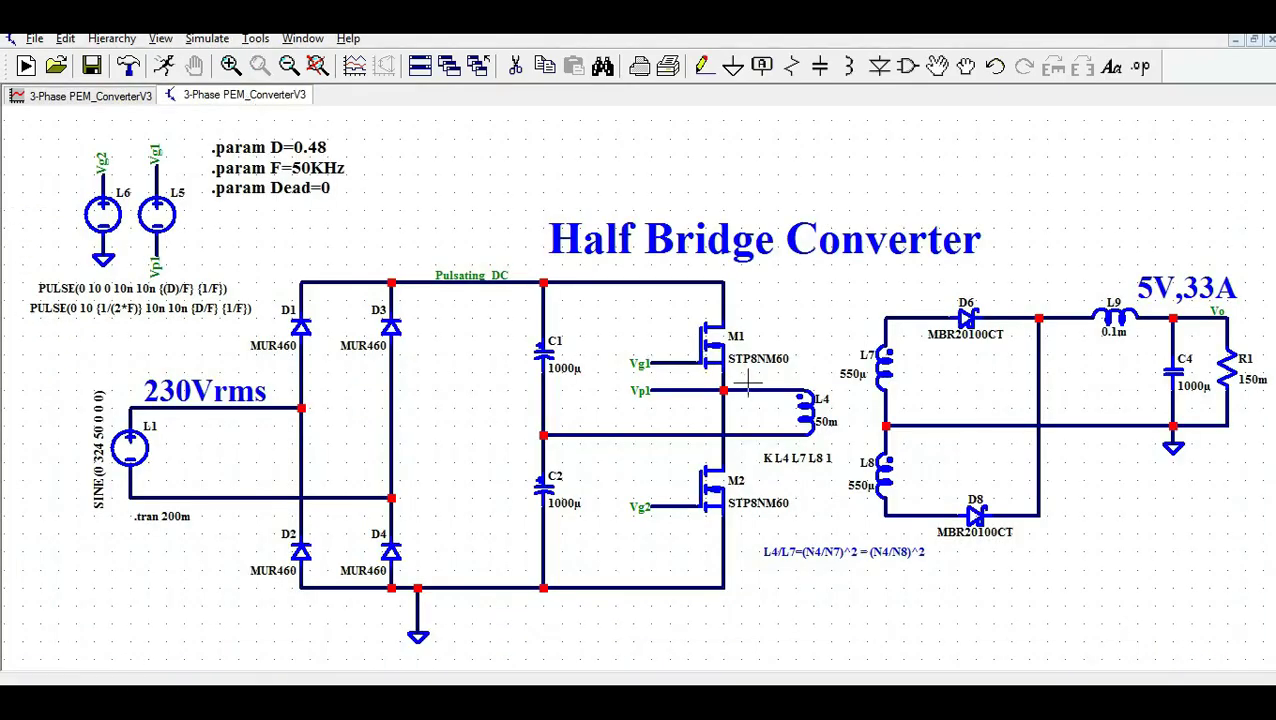
click(80, 100)
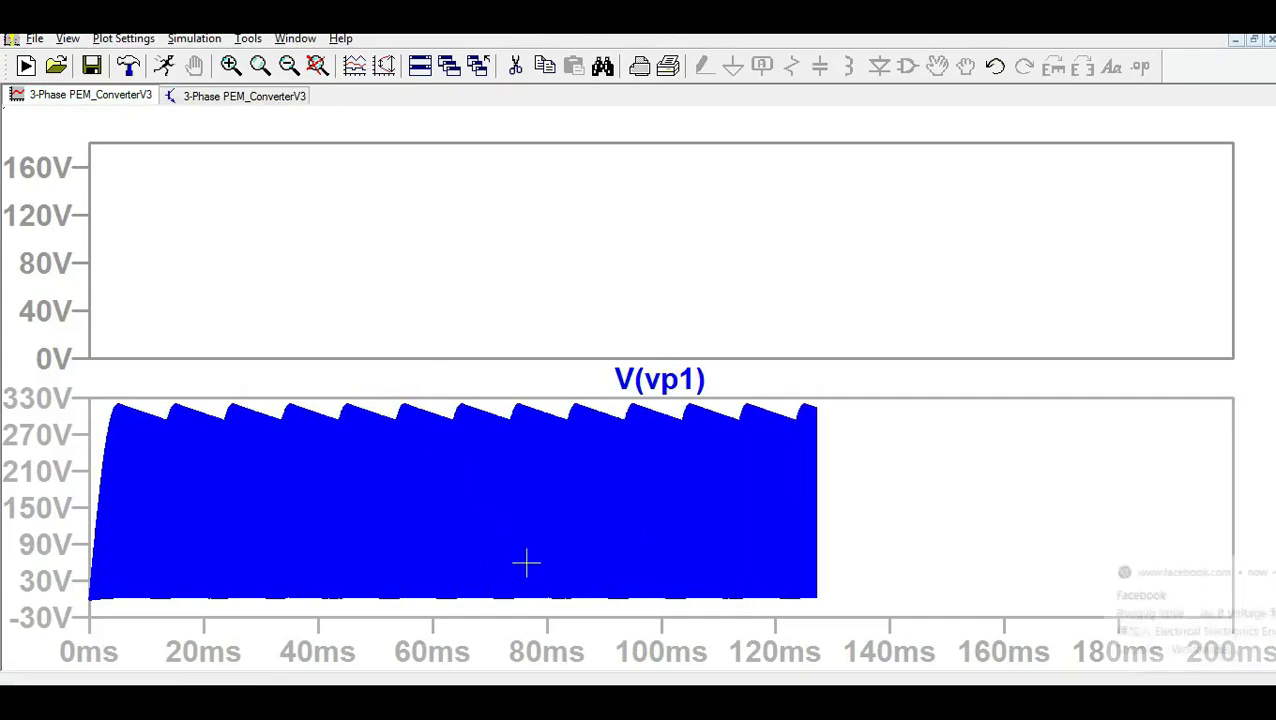
click(1256, 566)
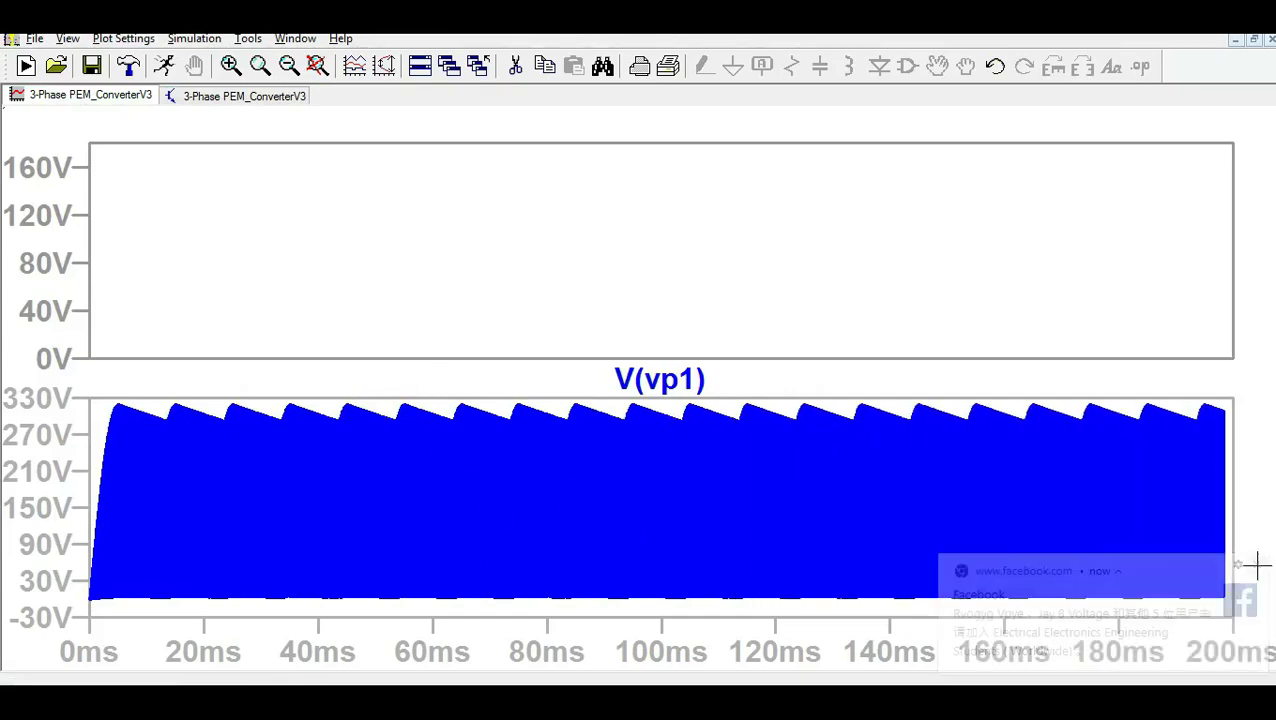
drag(398, 400, 467, 598)
drag(415, 365, 539, 610)
drag(534, 437, 700, 660)
drag(408, 412, 683, 620)
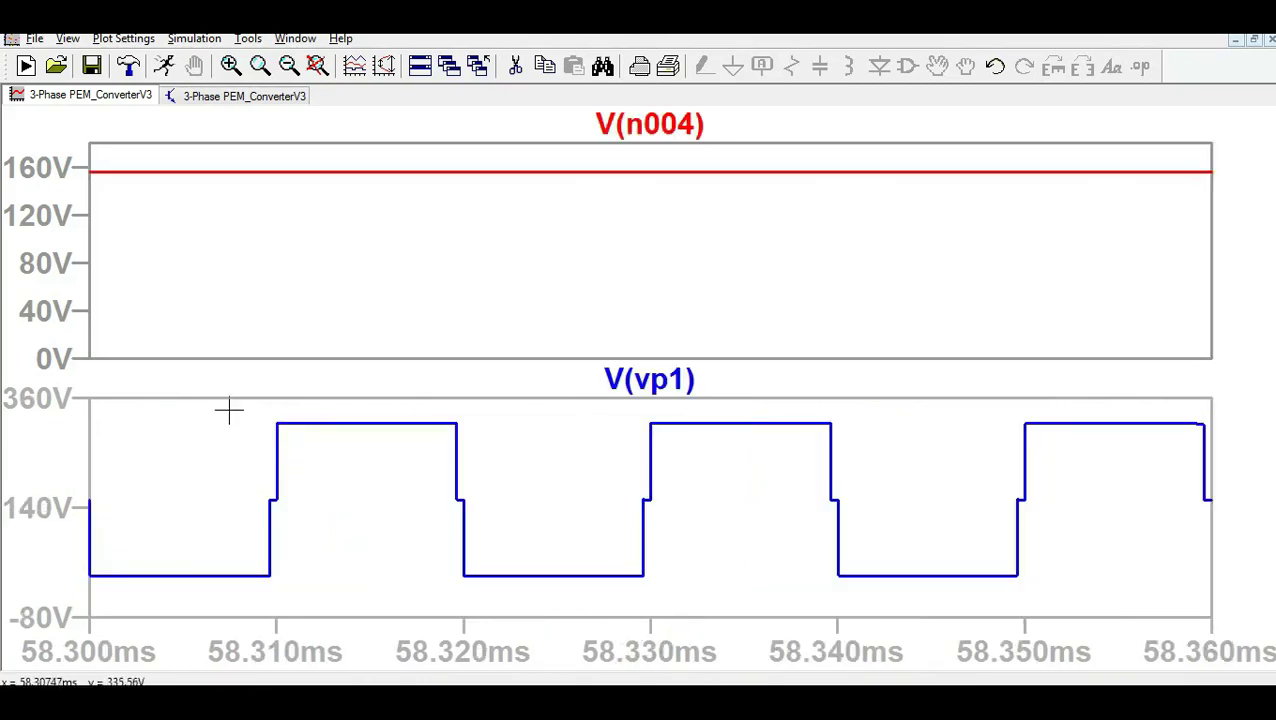
drag(229, 410, 905, 627)
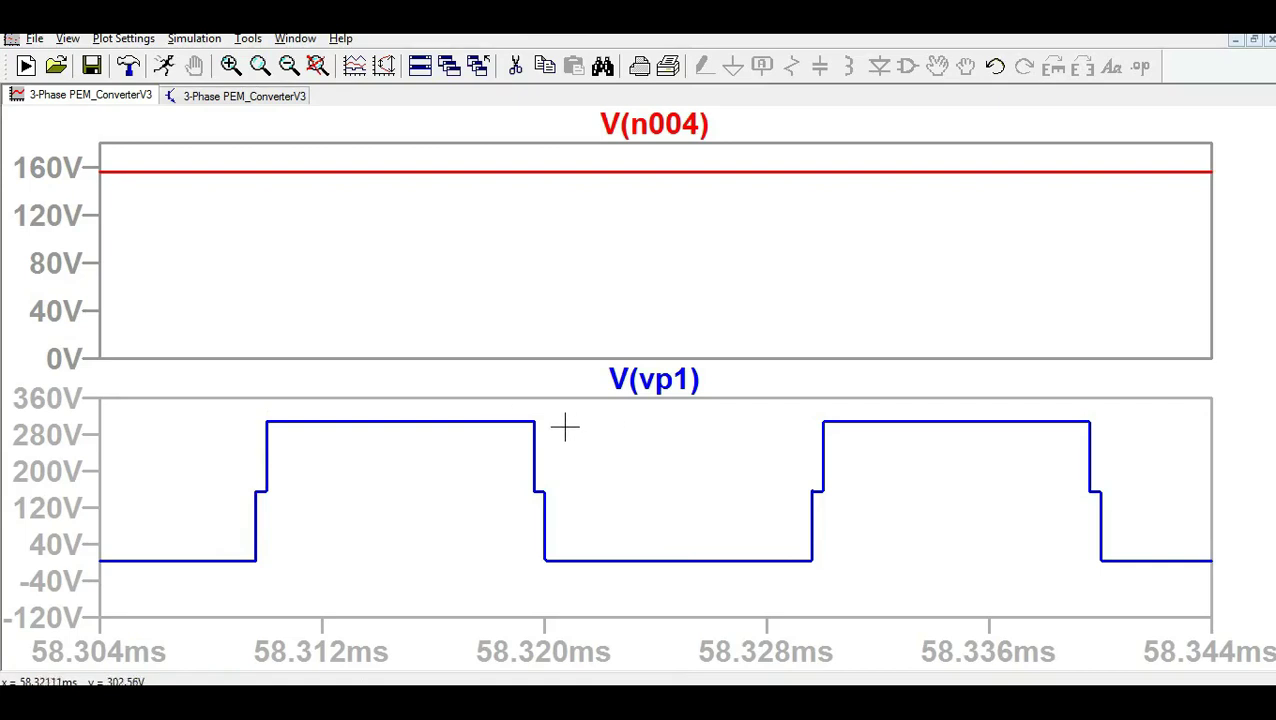
Step: Replace the V(n004) trace in the upper waveform pane with the current through the transformer primary L4
click(249, 96)
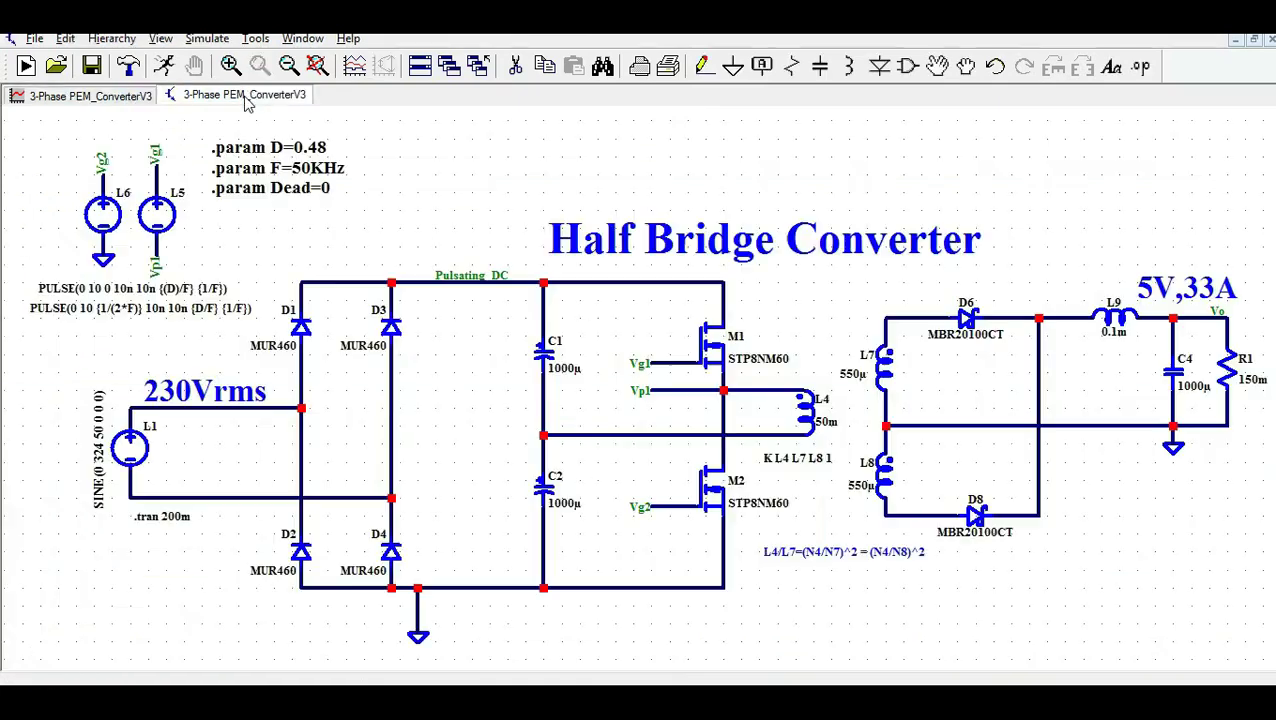
click(113, 102)
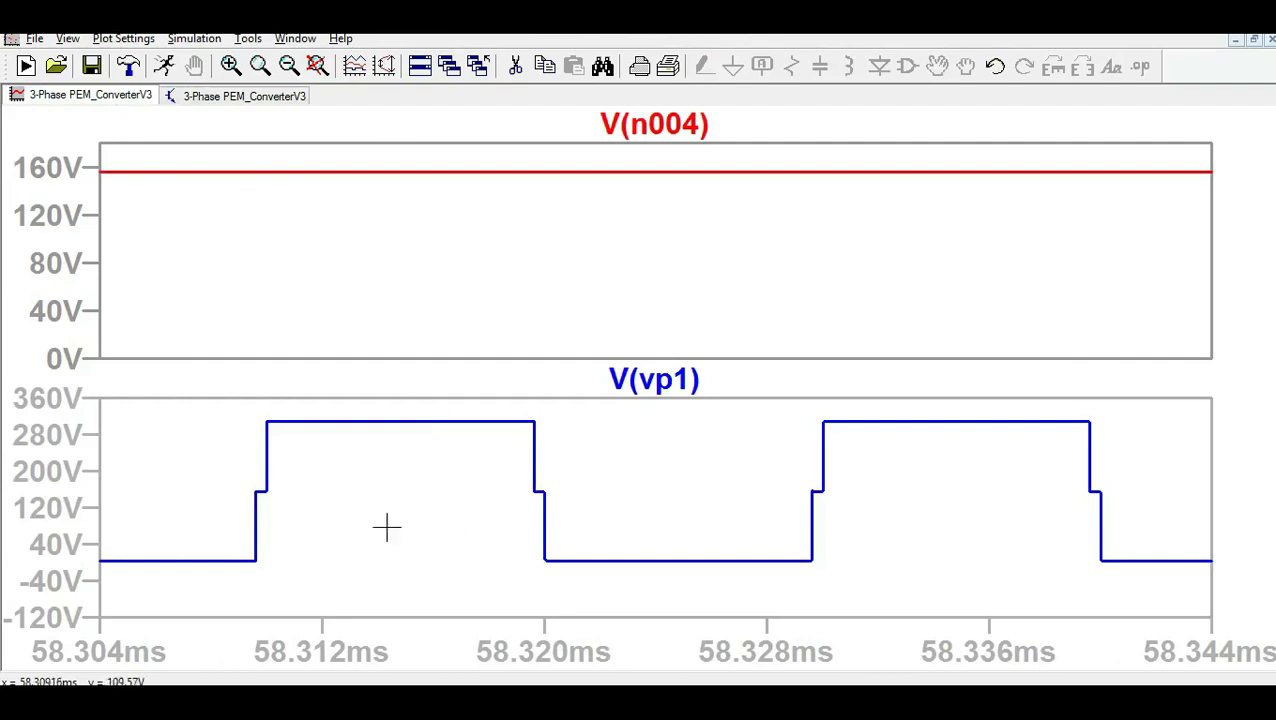
click(256, 102)
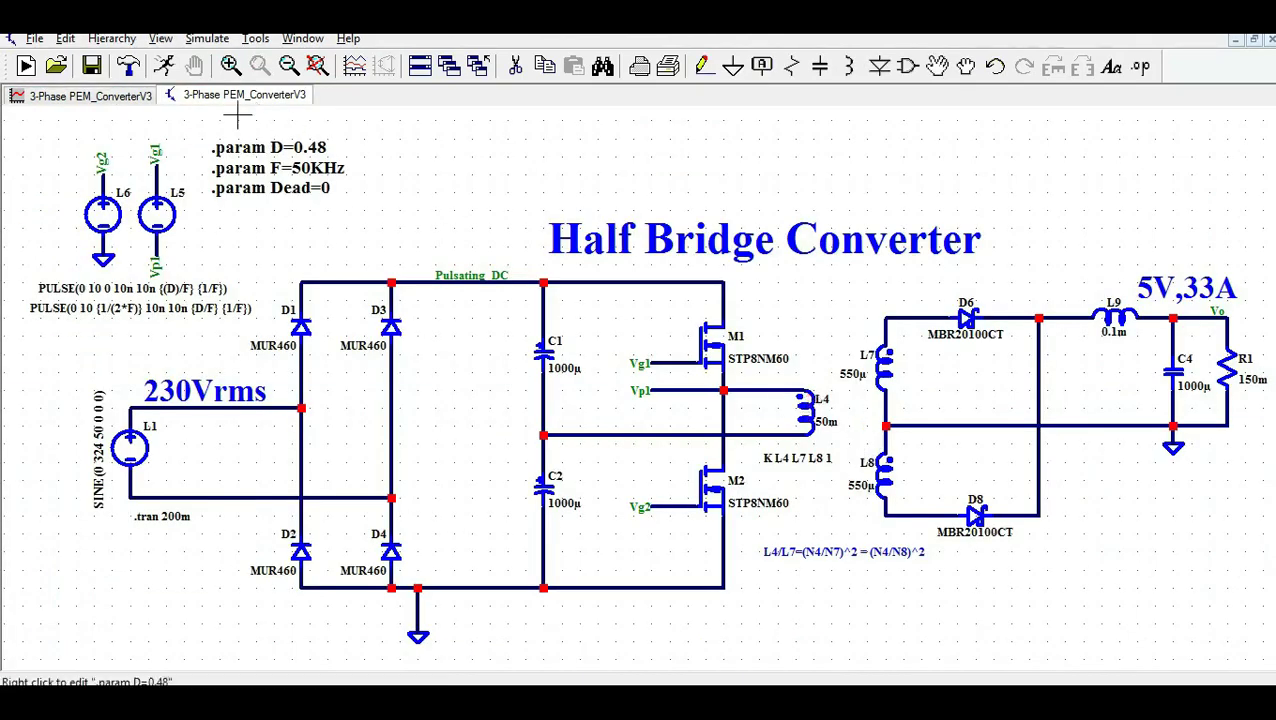
click(100, 100)
click(236, 100)
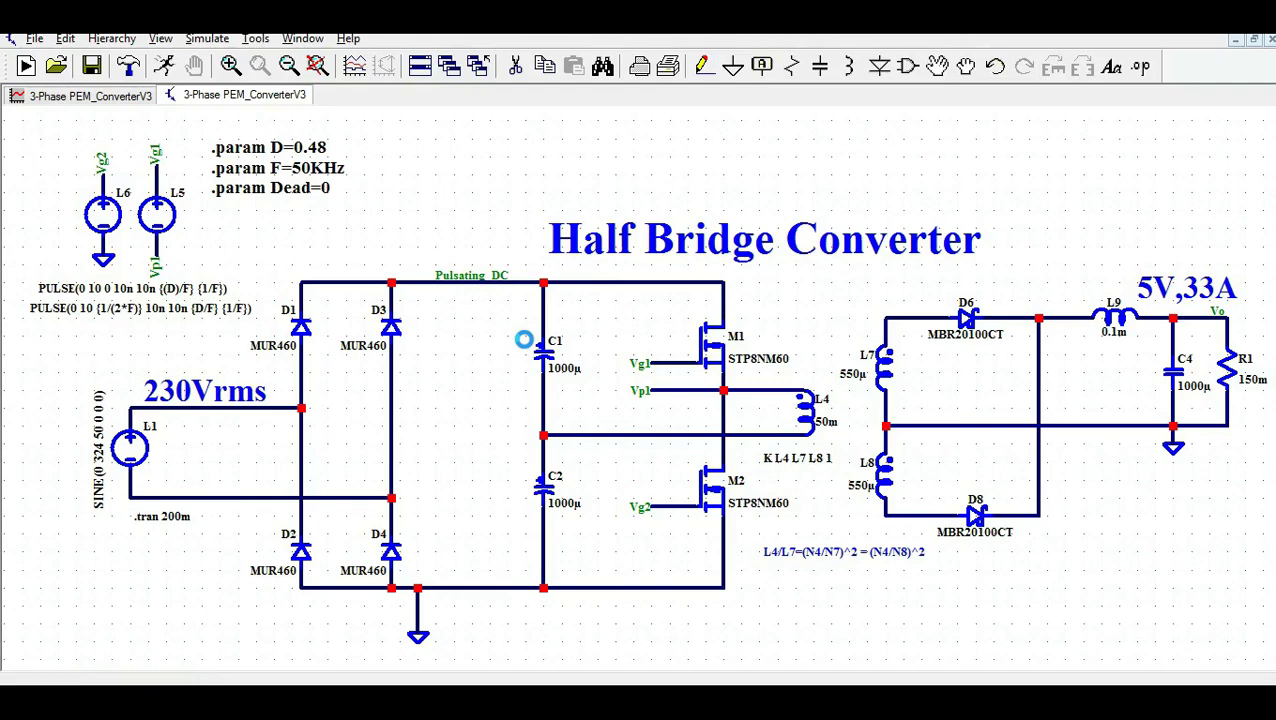
click(110, 103)
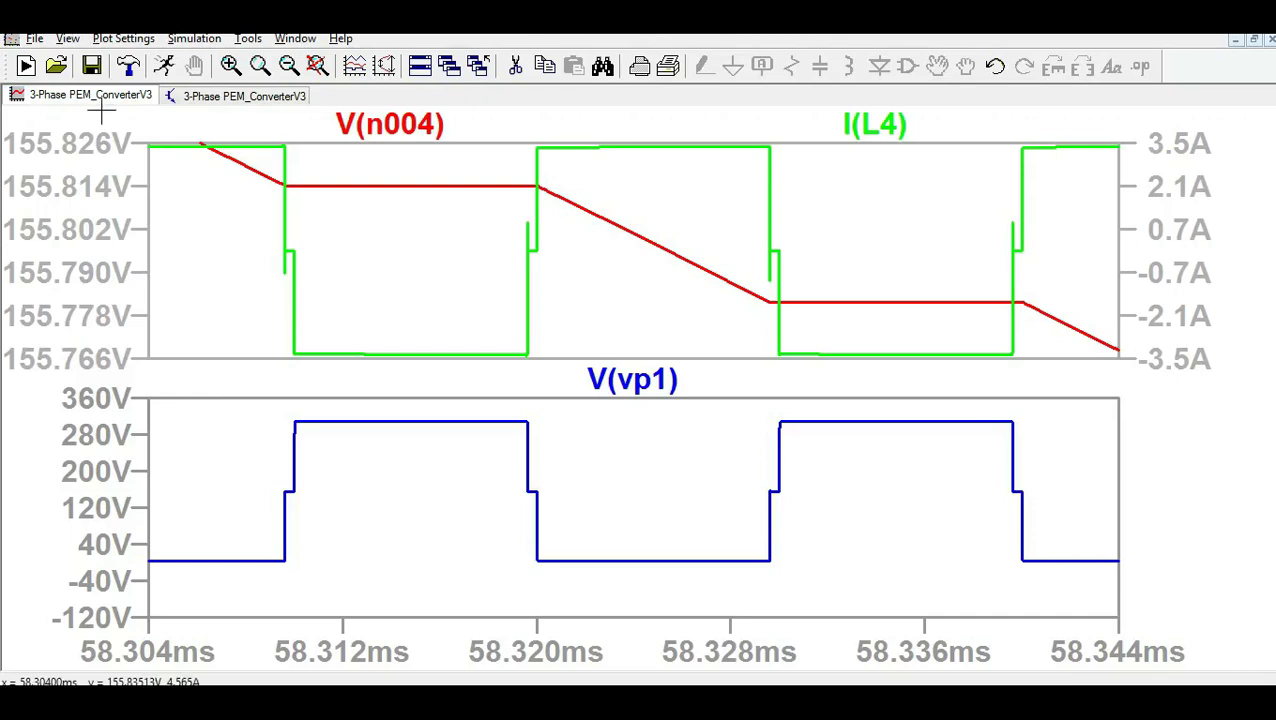
right_click(414, 128)
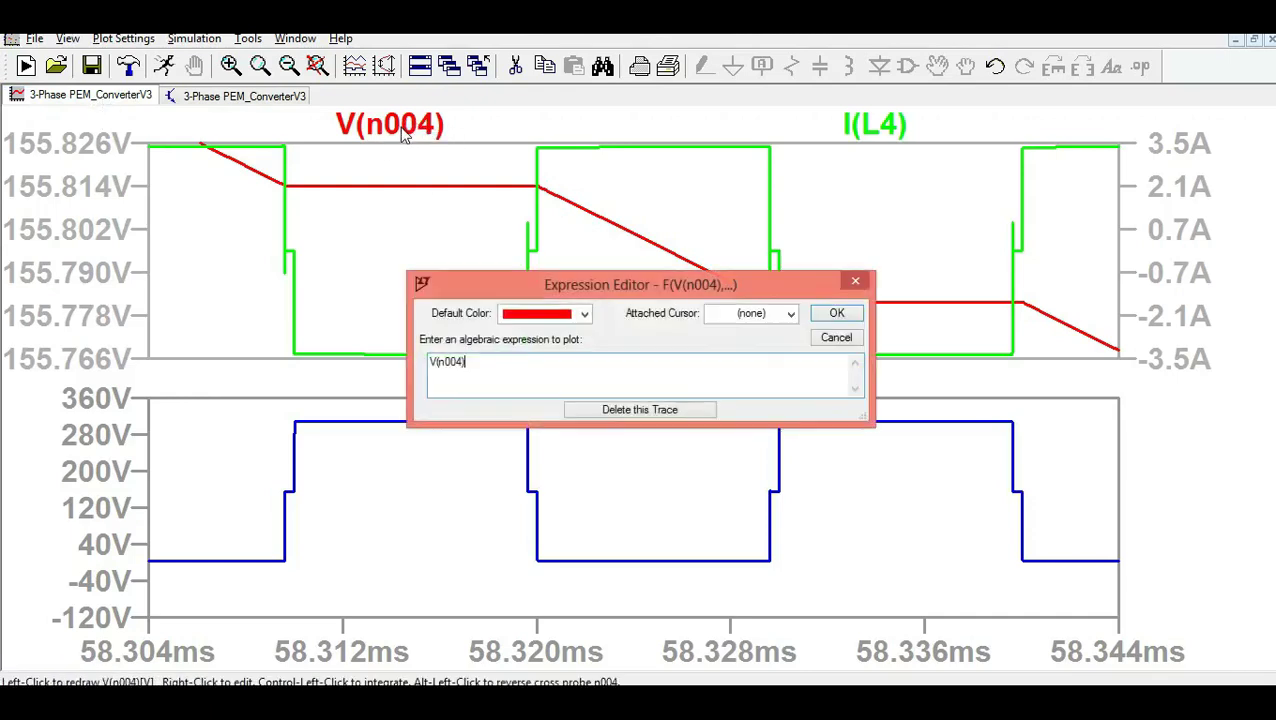
click(641, 411)
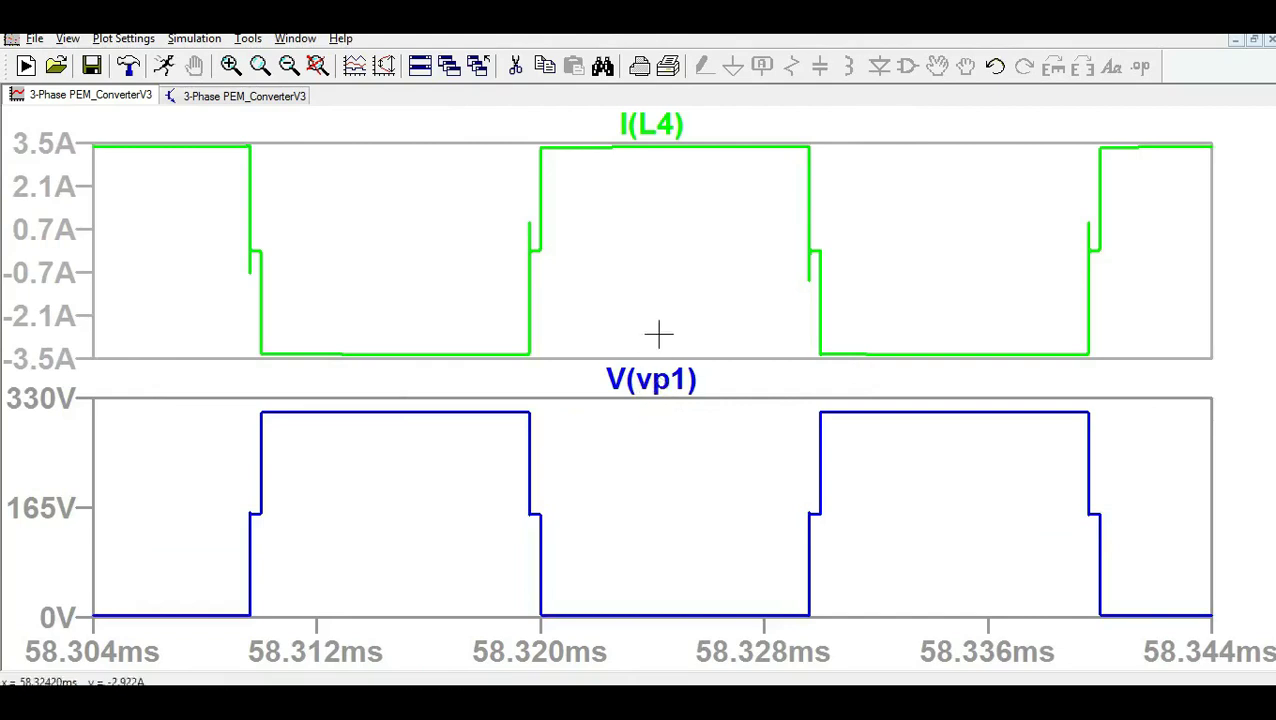
Step: Plot the voltage across L4, V(Vp1,N004), in the lower waveform pane and delete the V(vp1) trace
click(244, 96)
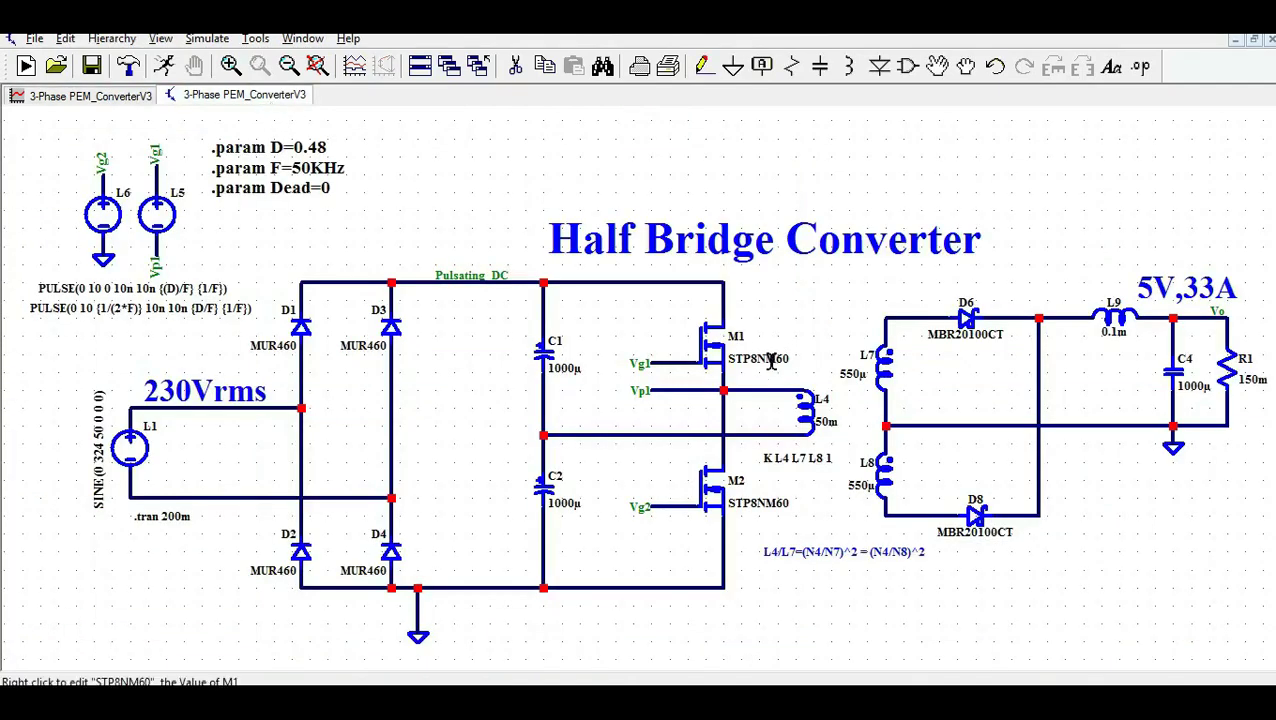
click(115, 95)
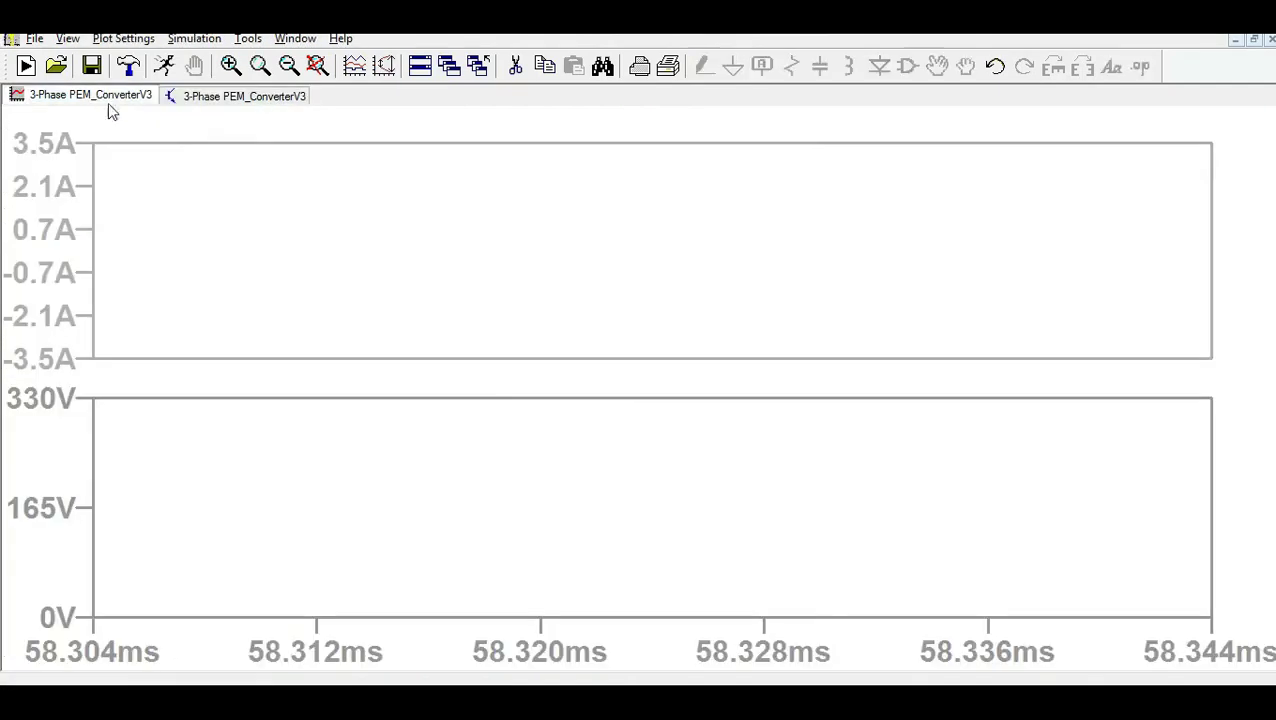
click(284, 96)
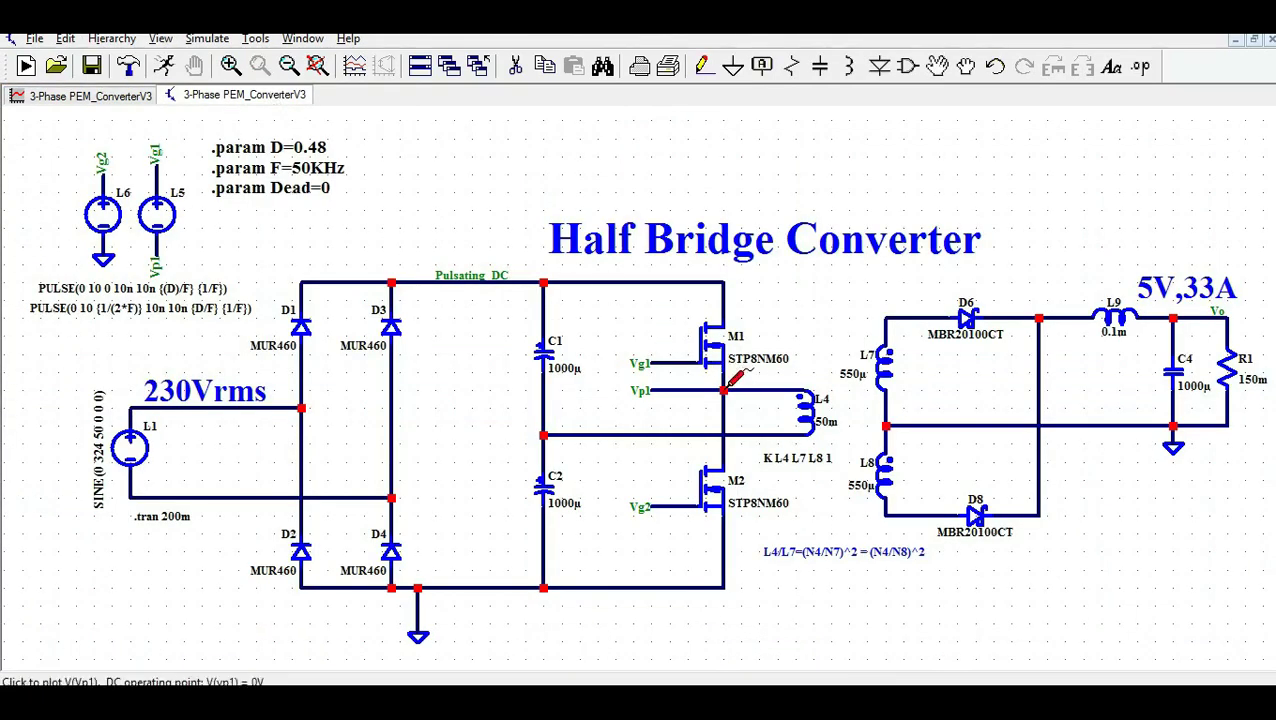
drag(729, 387, 559, 430)
click(110, 96)
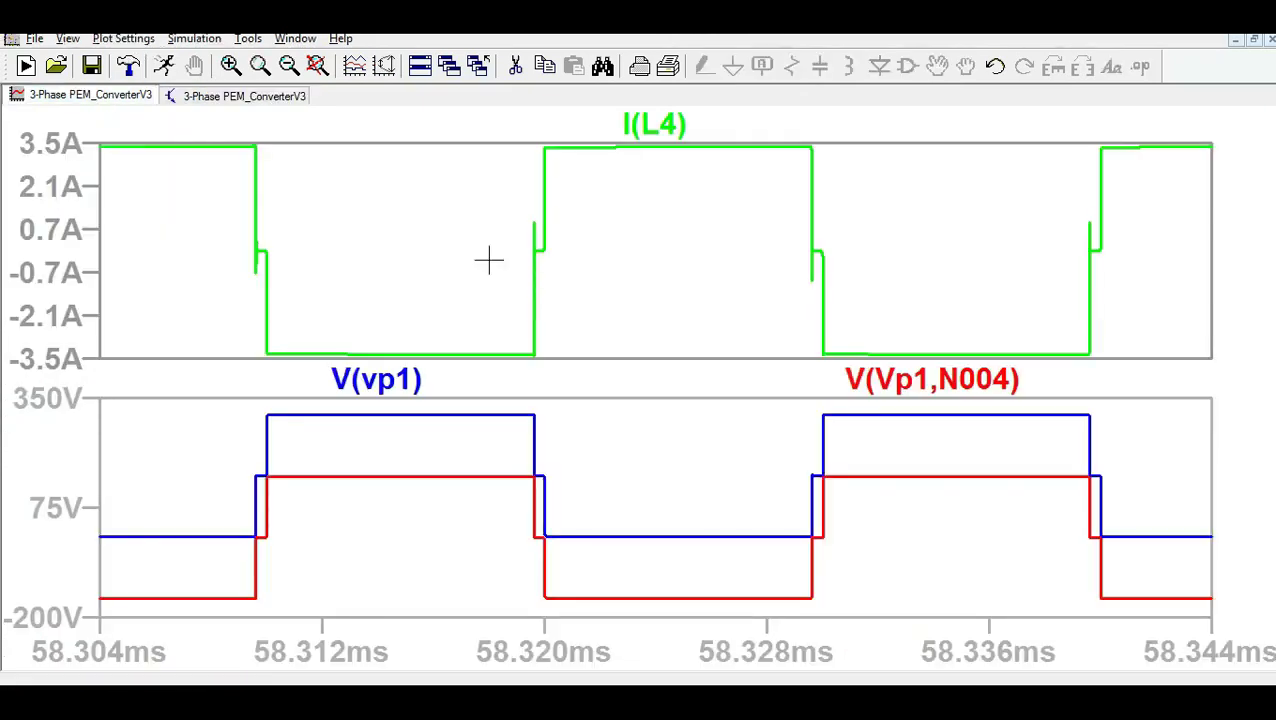
right_click(386, 379)
click(640, 408)
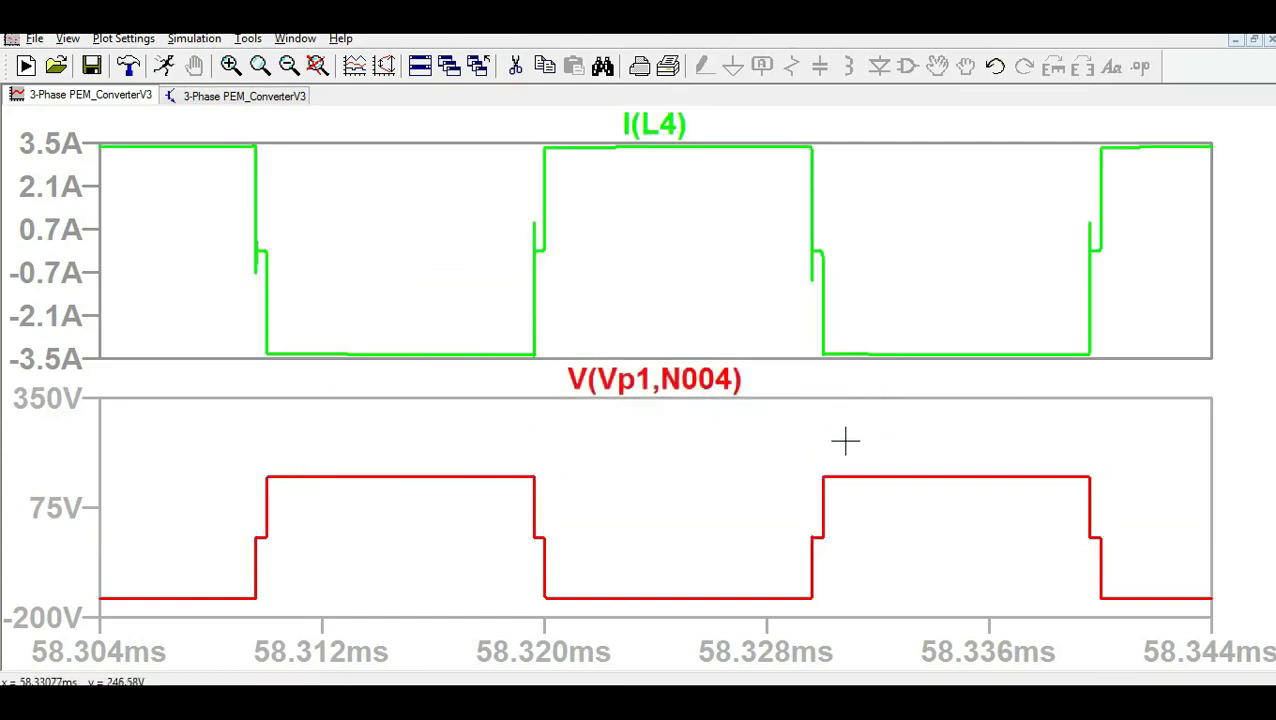
Step: Plot the secondary winding L7's voltage, V(n001), alongside V(Vp1,N004) in the lower waveform pane
click(222, 96)
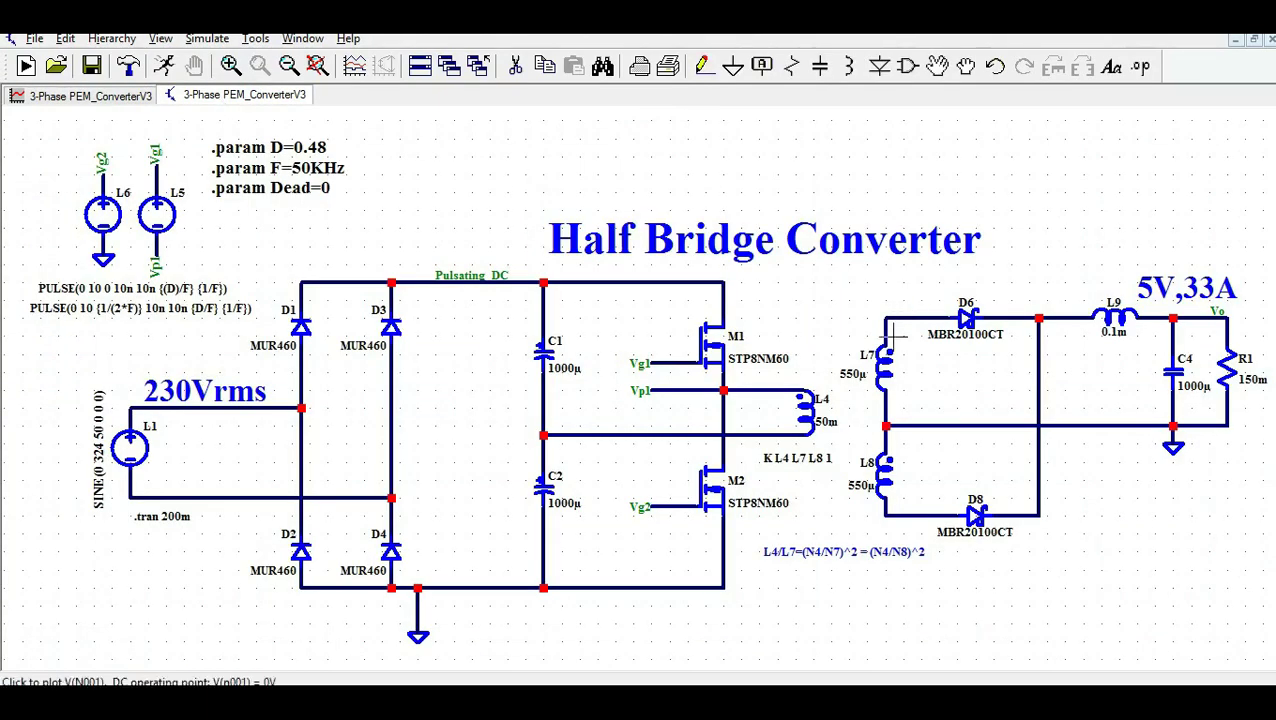
click(818, 410)
click(72, 96)
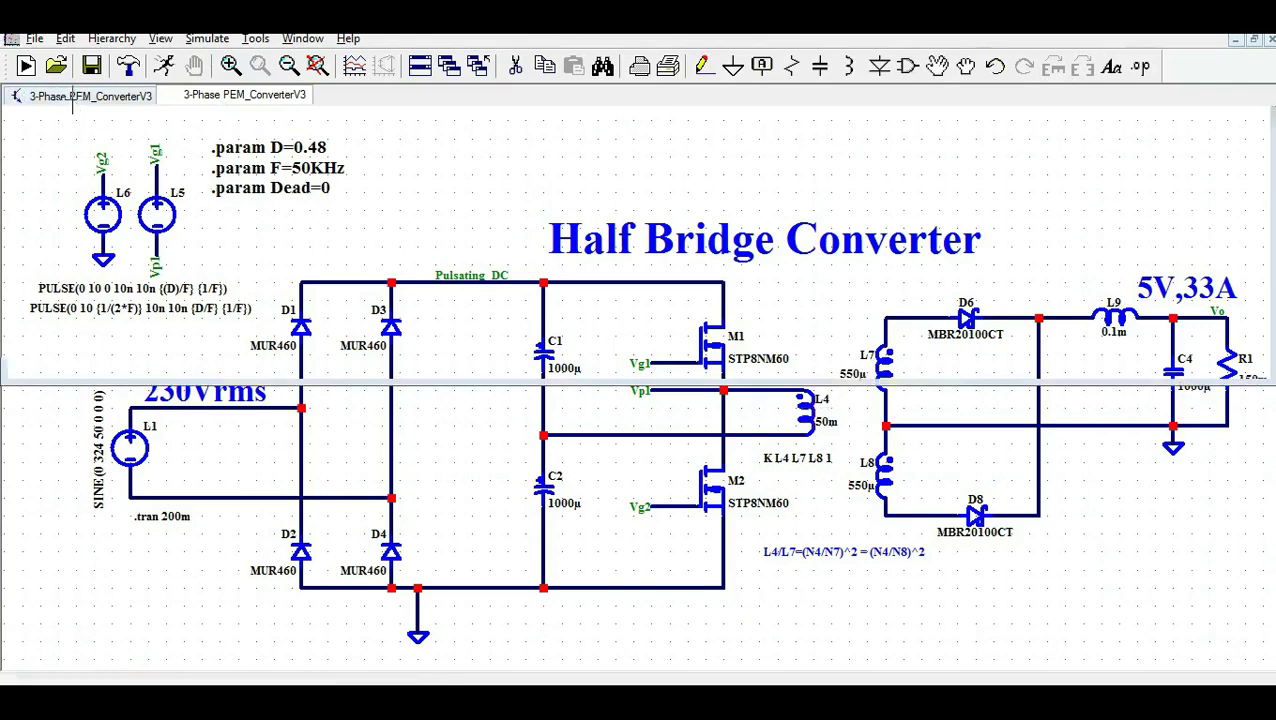
click(233, 97)
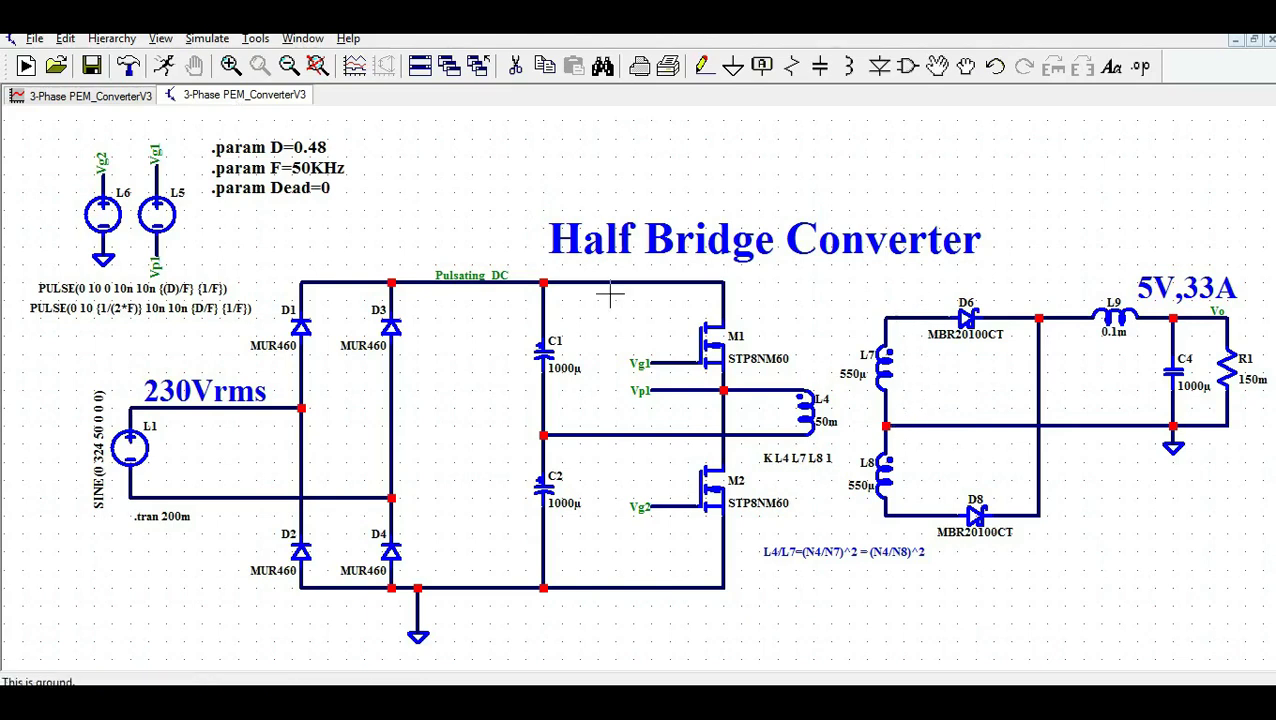
click(88, 98)
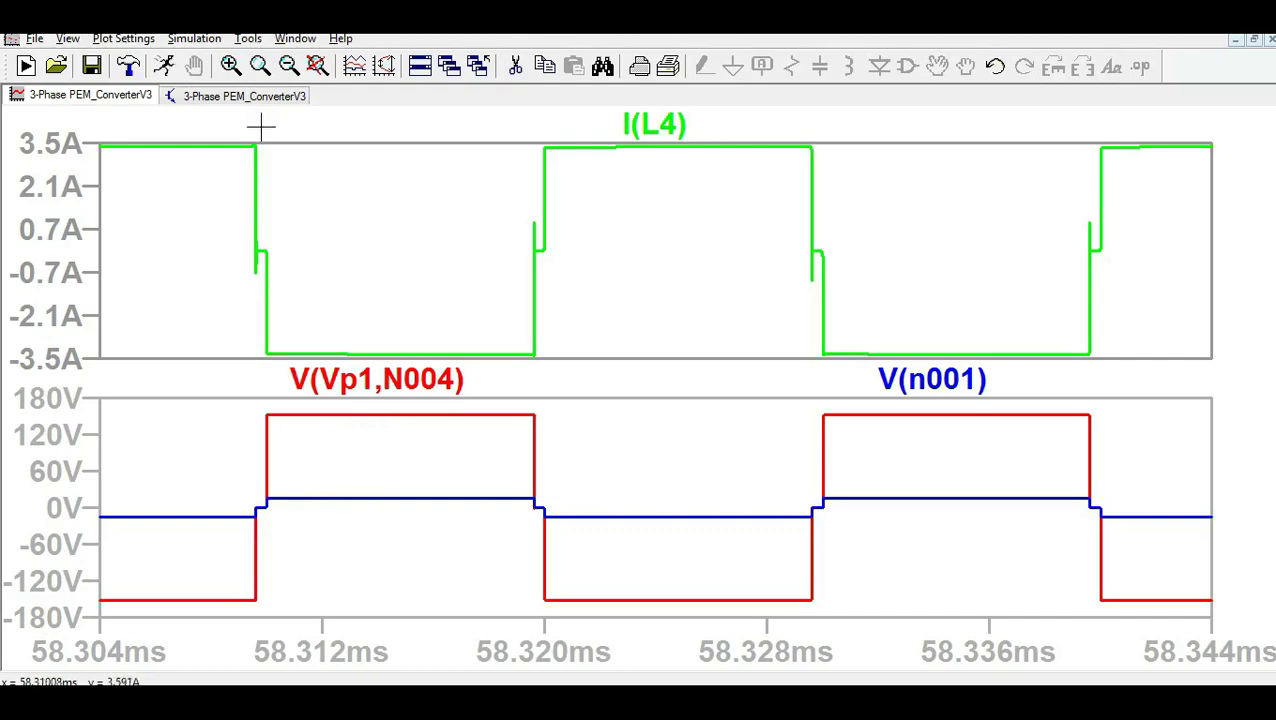
Step: Plot the voltage across secondary winding L8, from the grounded center tap to the L8-D8 node, as -V(N006) in the lower waveform pane
click(242, 96)
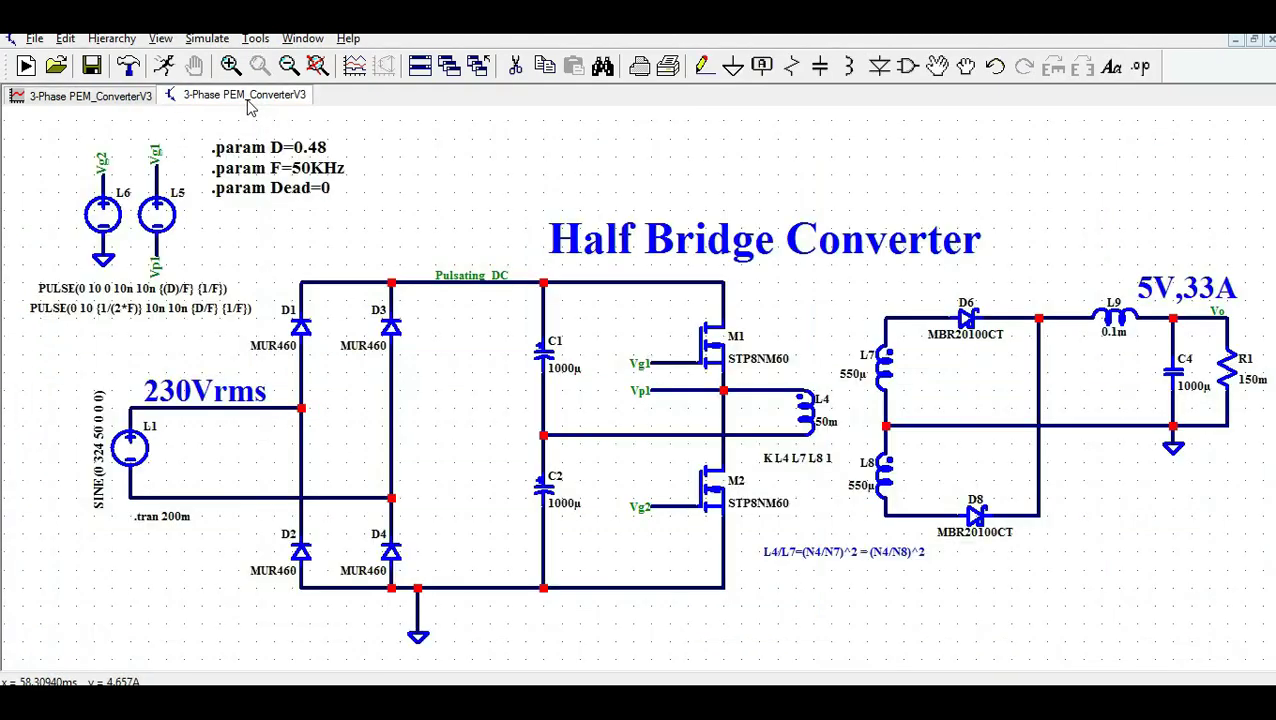
click(58, 100)
click(177, 95)
drag(886, 426, 913, 510)
drag(913, 510, 913, 510)
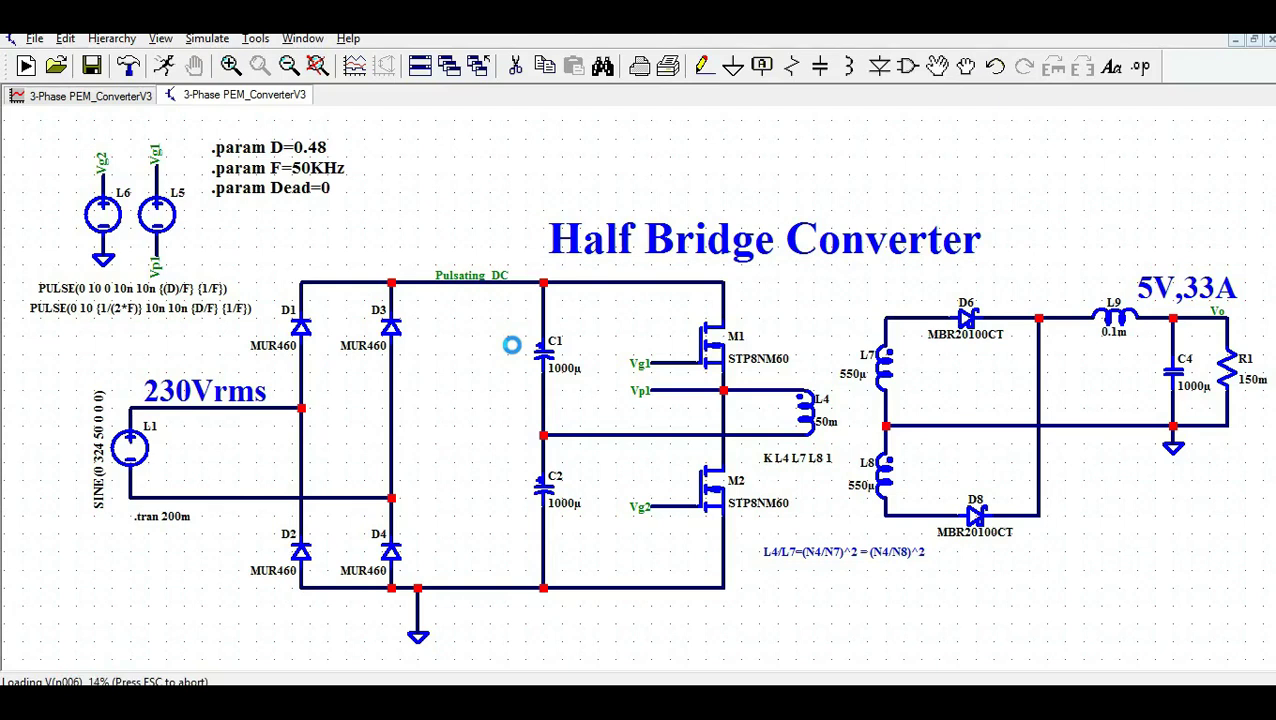
key(Escape)
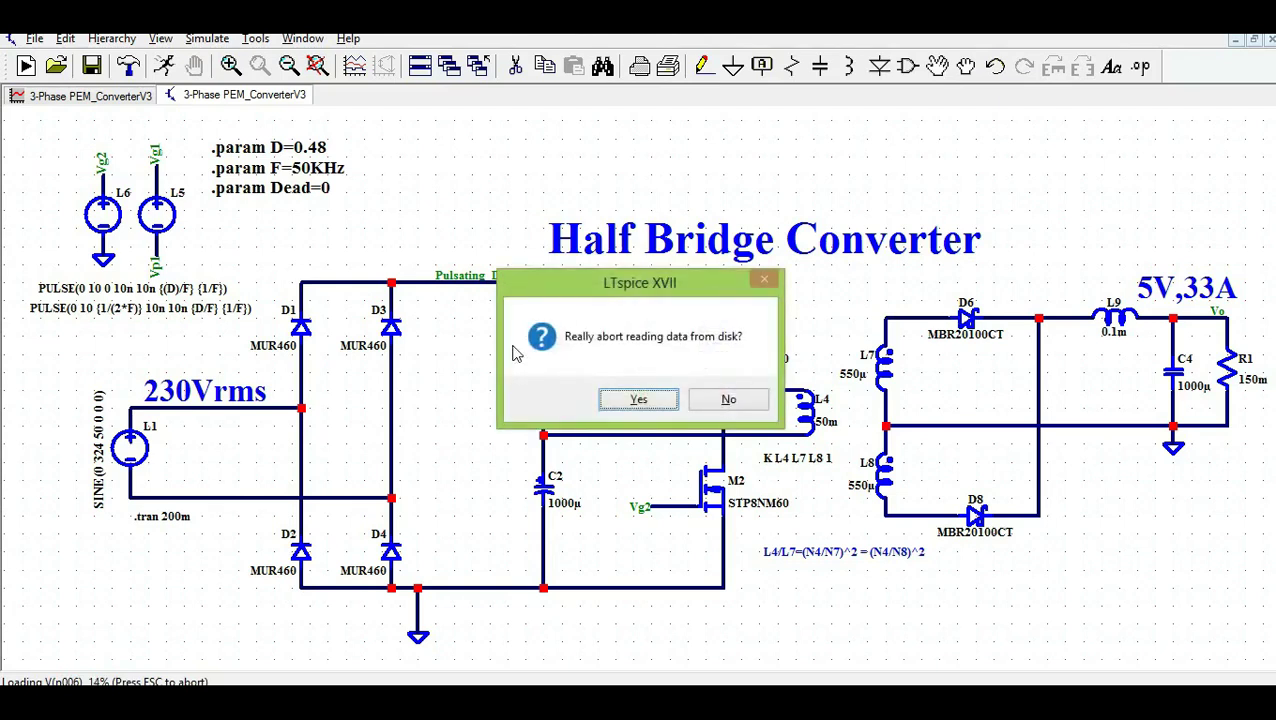
click(730, 400)
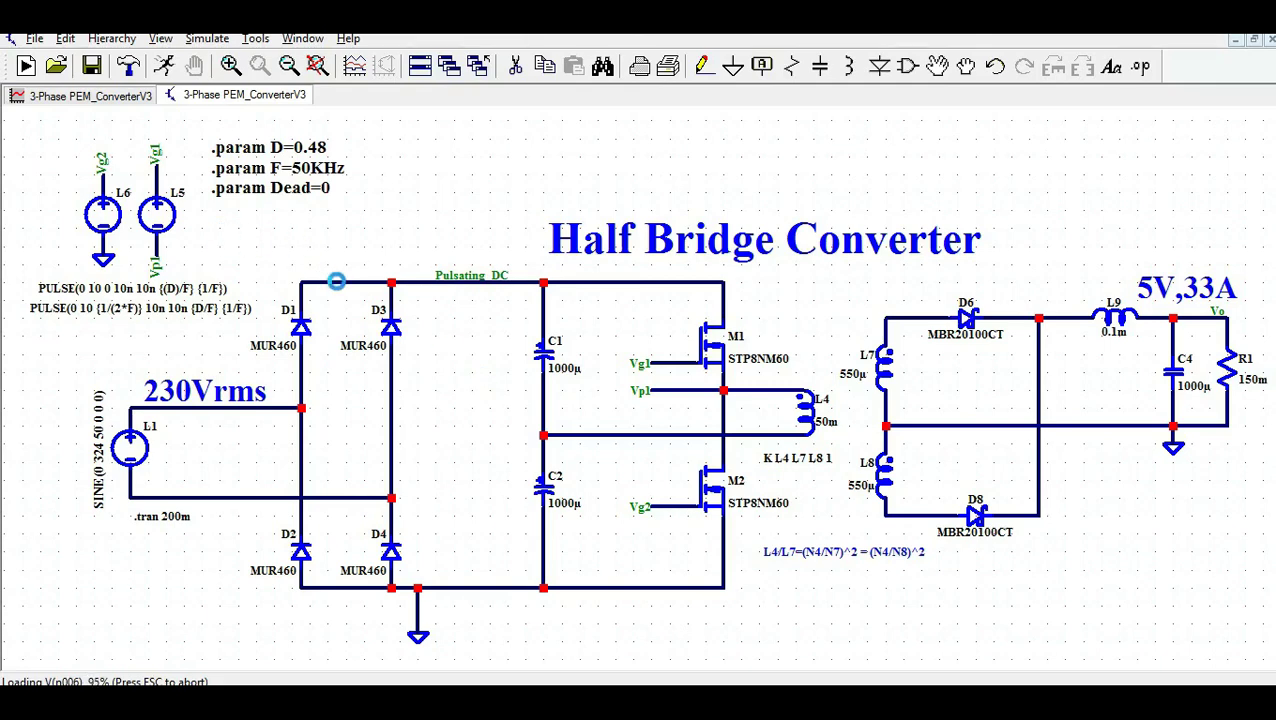
click(108, 100)
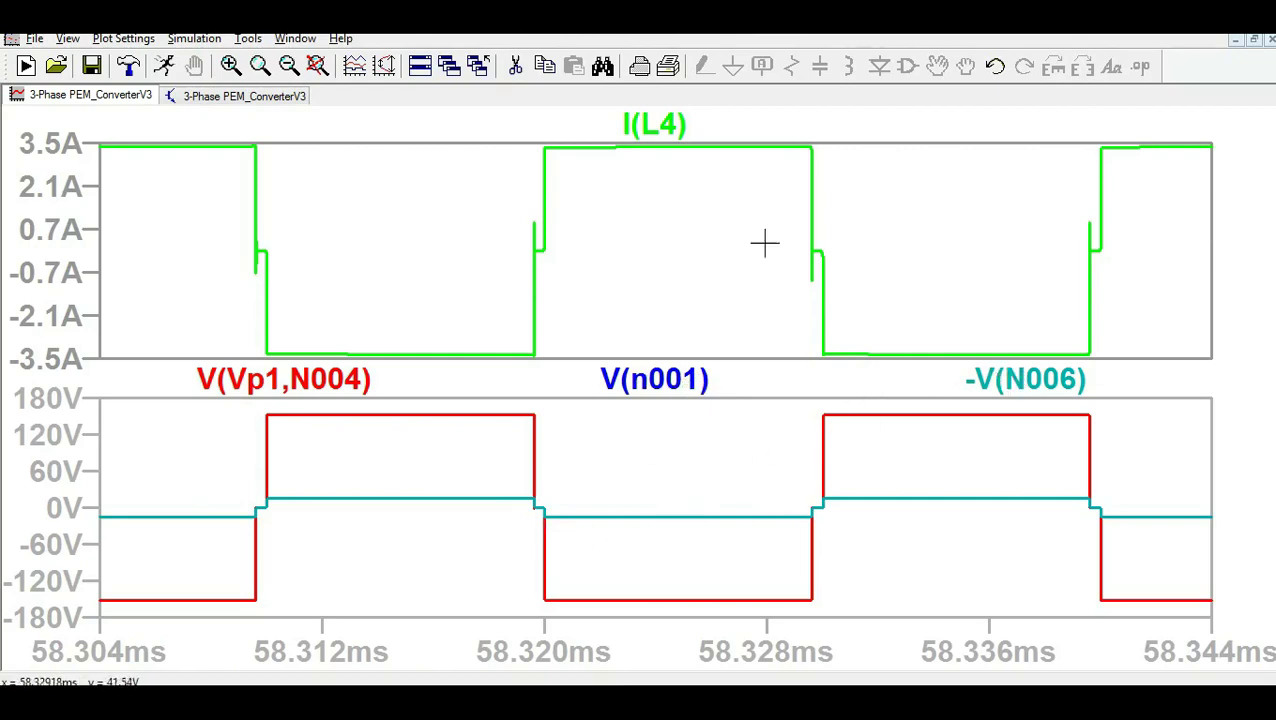
Step: Delete the I(L4) trace from the upper waveform pane
right_click(690, 127)
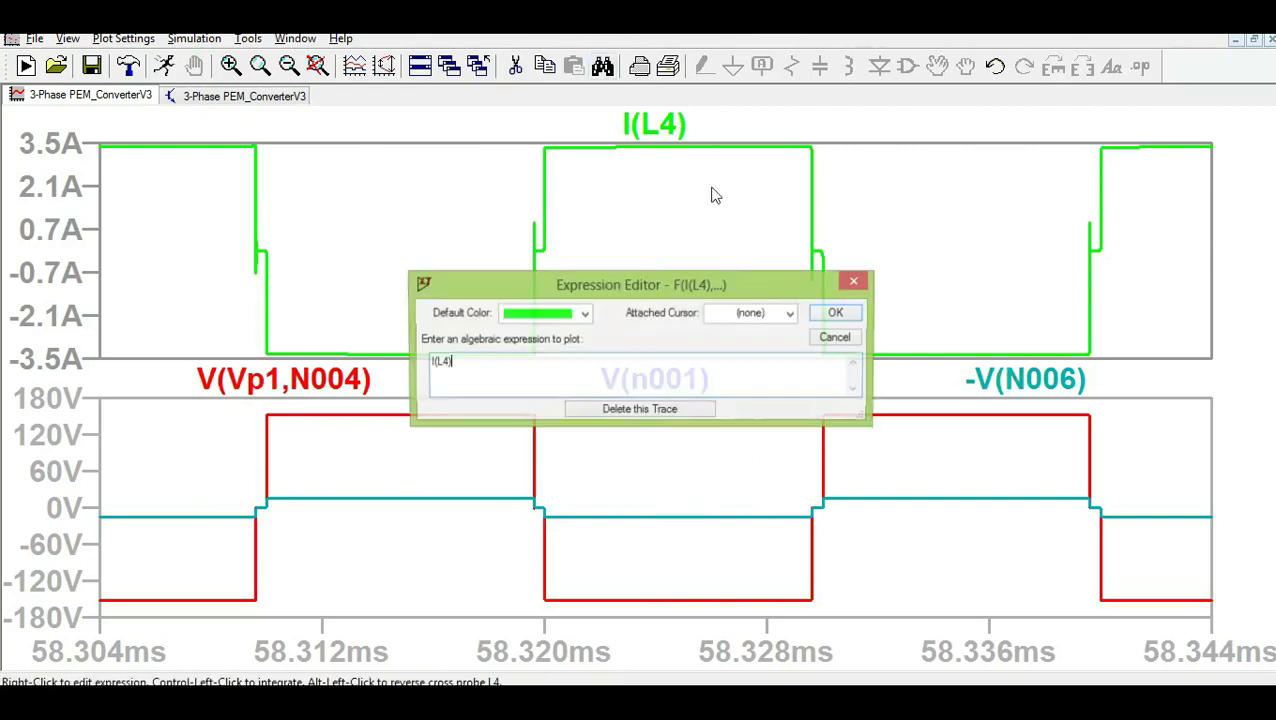
click(668, 412)
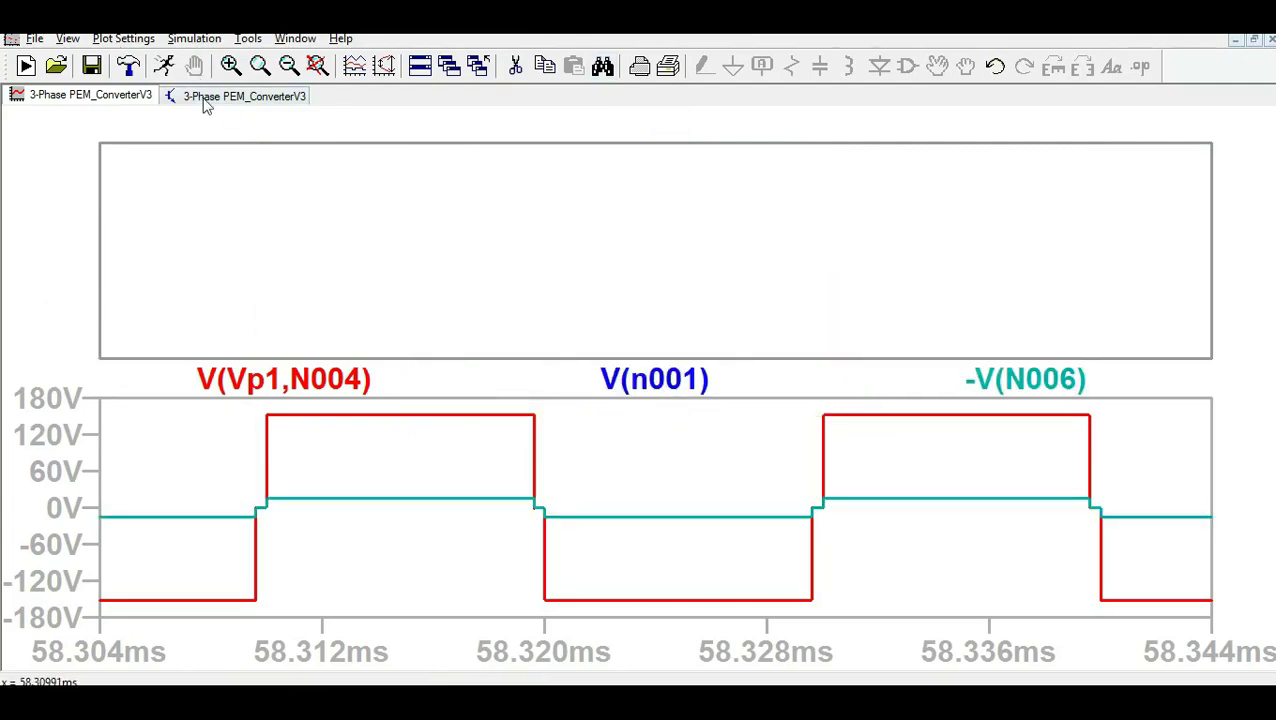
Step: Plot the current through output inductor L9, I(L9), in the empty upper waveform pane, and dismiss the Facebook notification
click(279, 205)
click(246, 97)
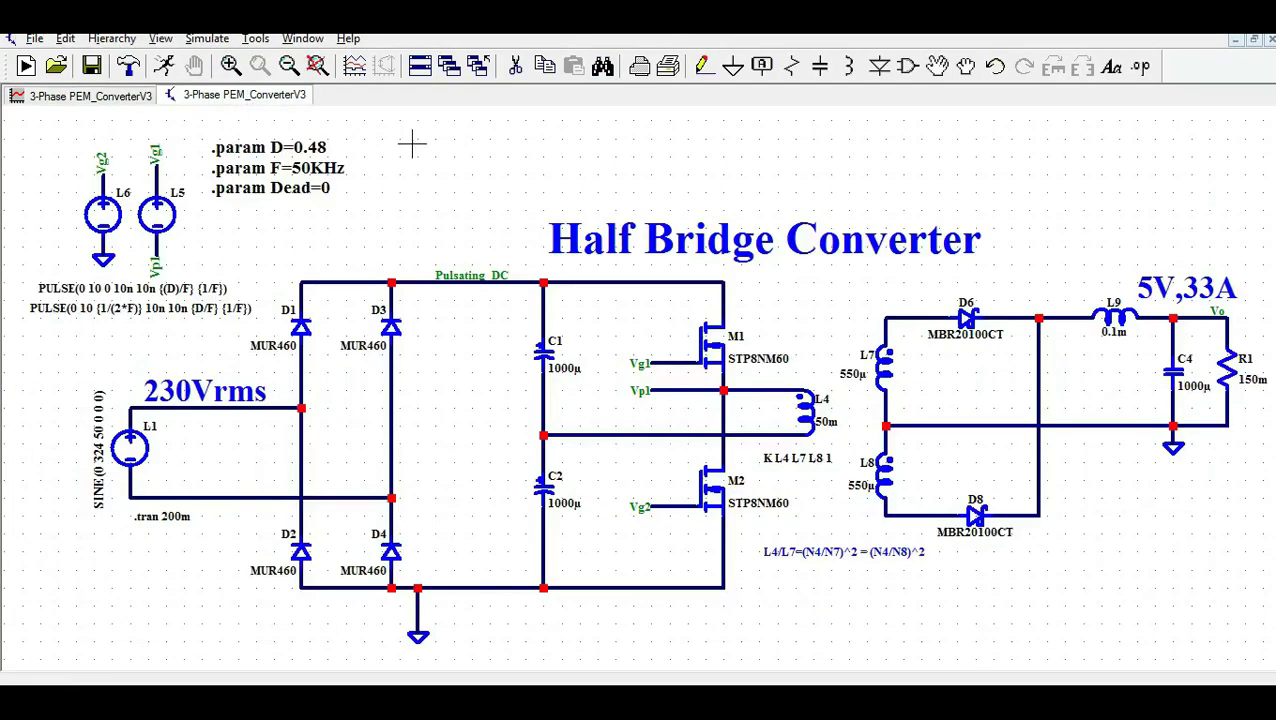
click(1113, 312)
click(1113, 305)
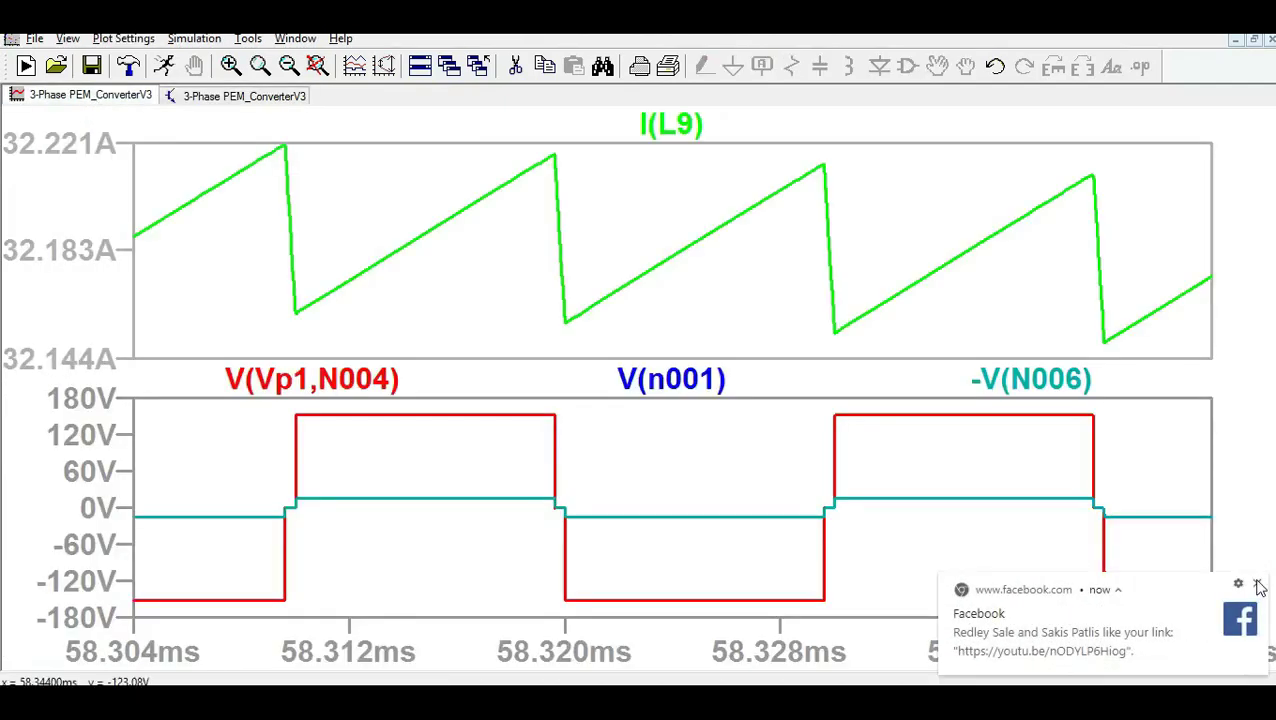
click(1257, 583)
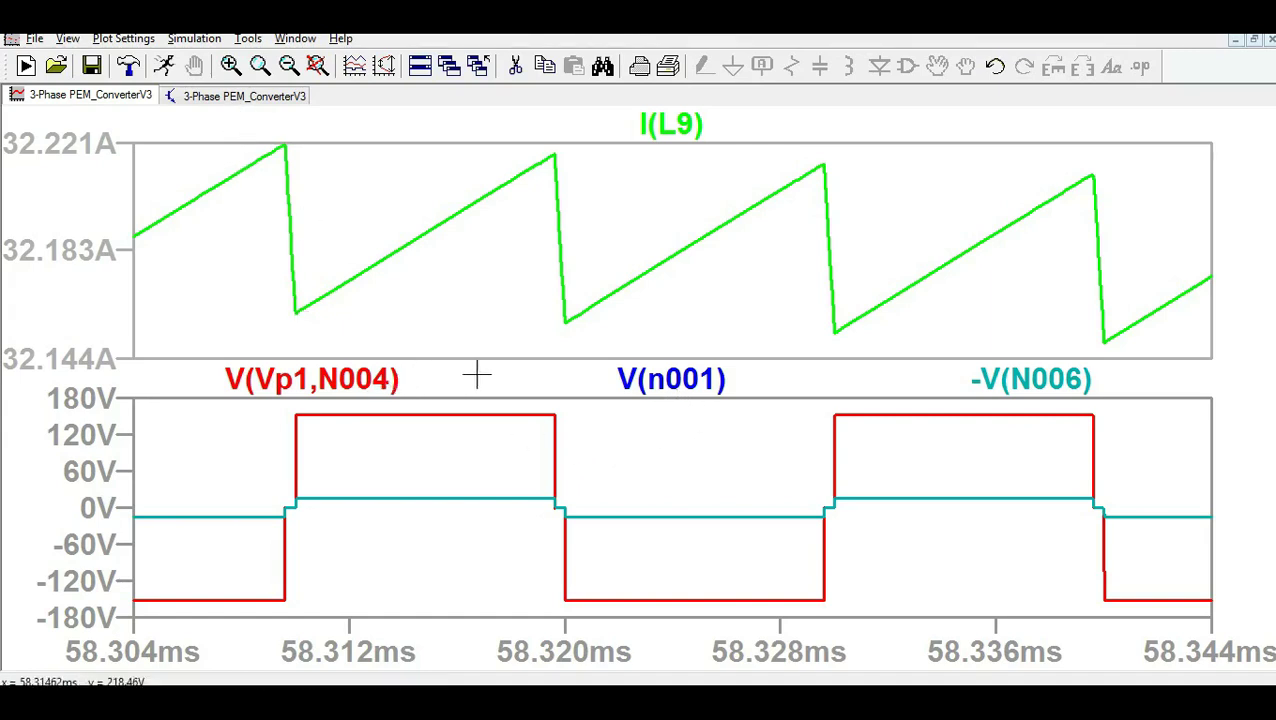
Step: Delete the I(L9) trace from the upper pane and the V(Vp1,N004), V(n001) and -V(N006) traces from the lower pane
right_click(673, 126)
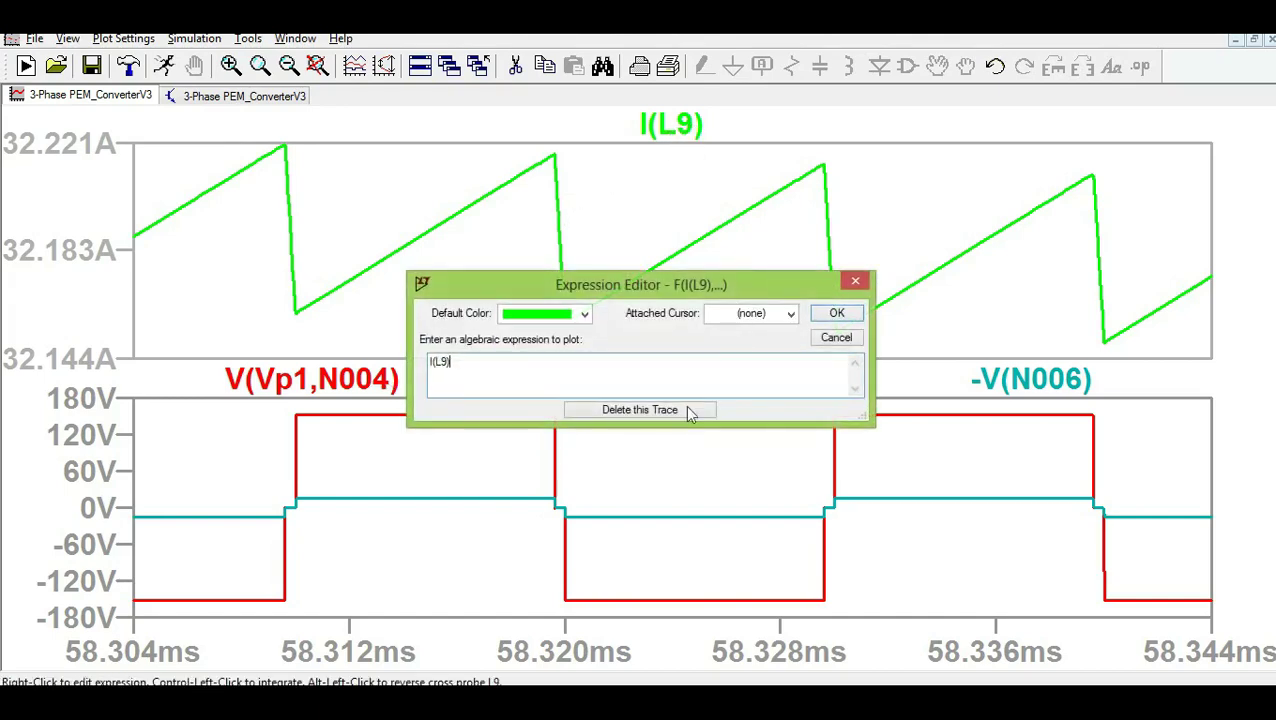
click(685, 409)
right_click(350, 379)
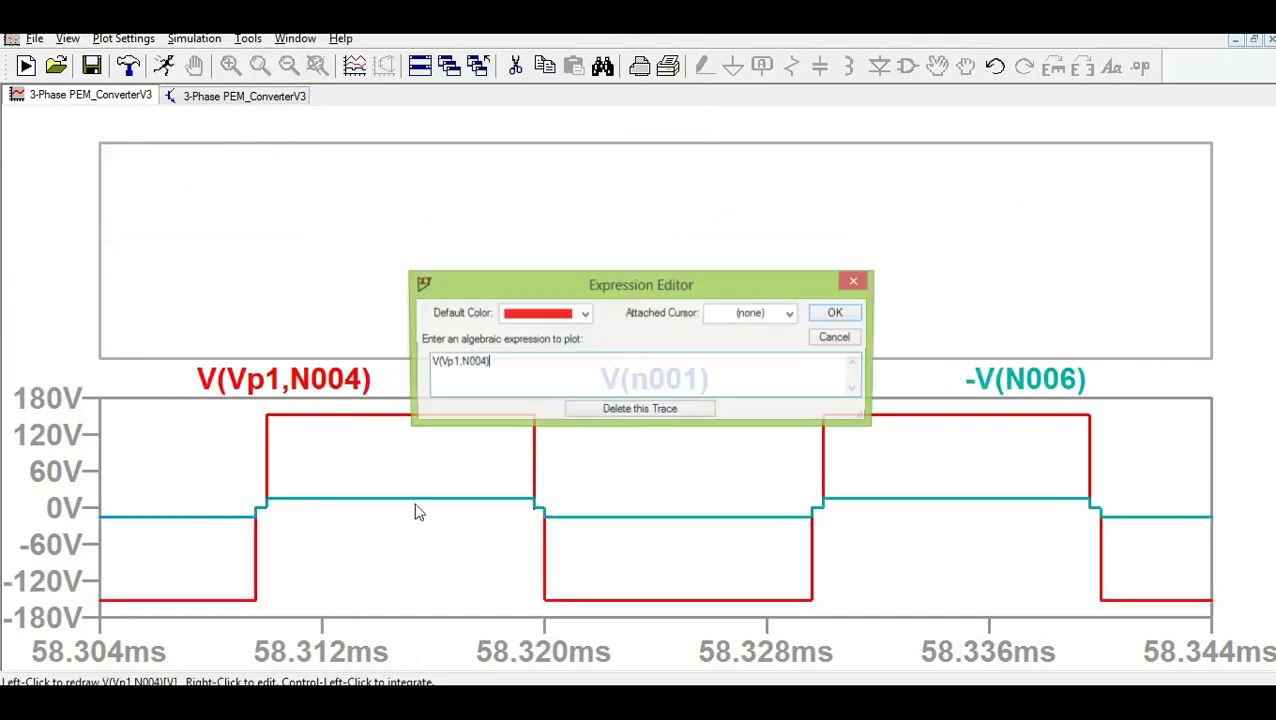
click(645, 415)
right_click(395, 379)
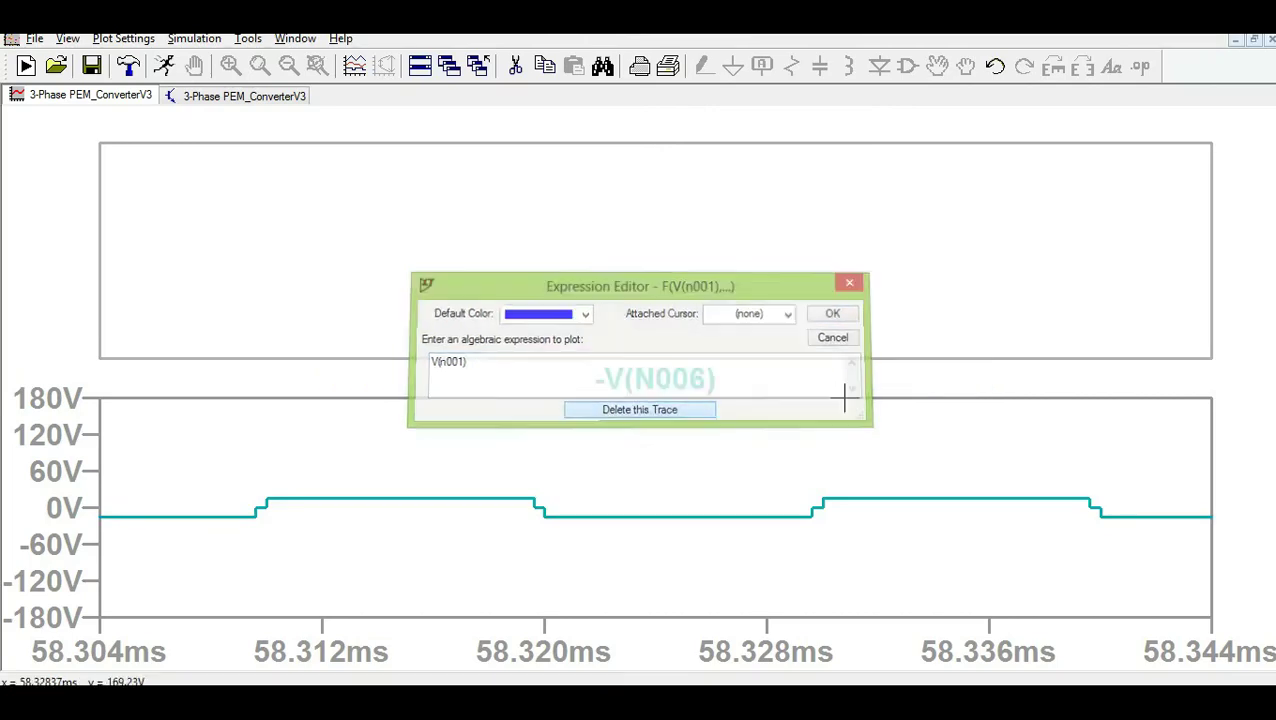
right_click(702, 386)
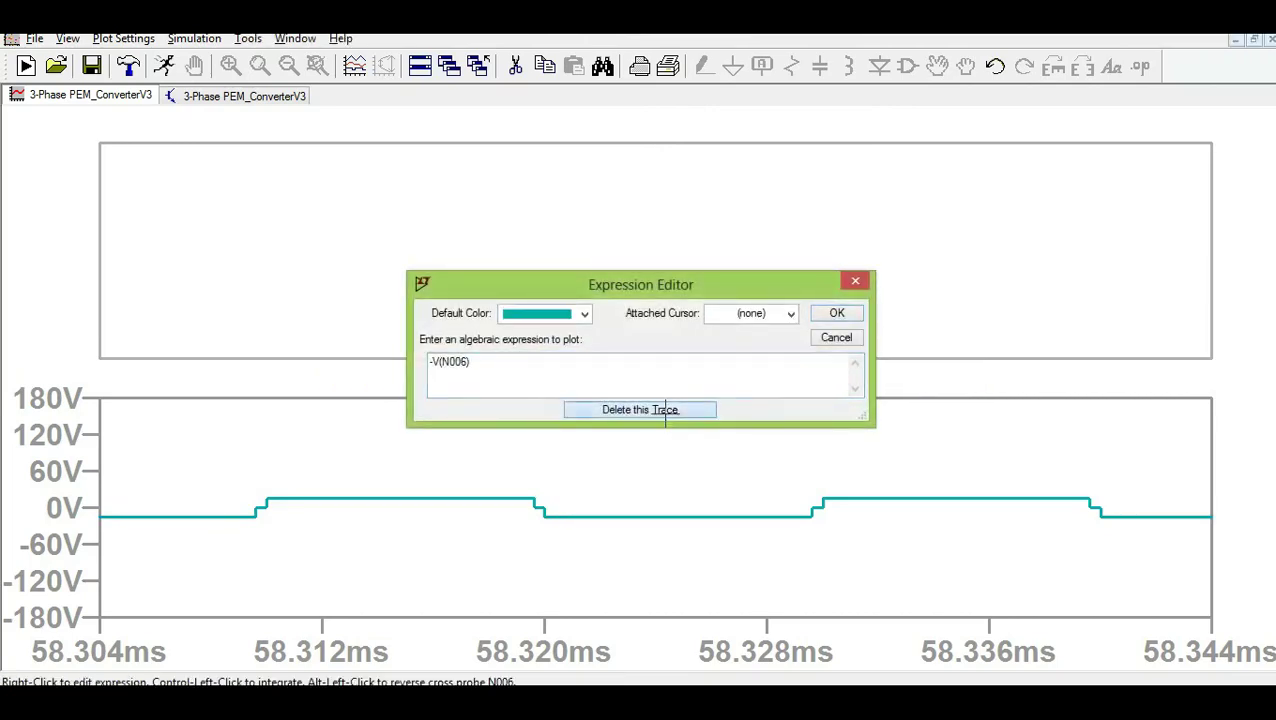
click(665, 410)
Step: Plot the converter's output voltage V(vo) by probing the Vo node between inductor L9 and capacitor C4
click(224, 96)
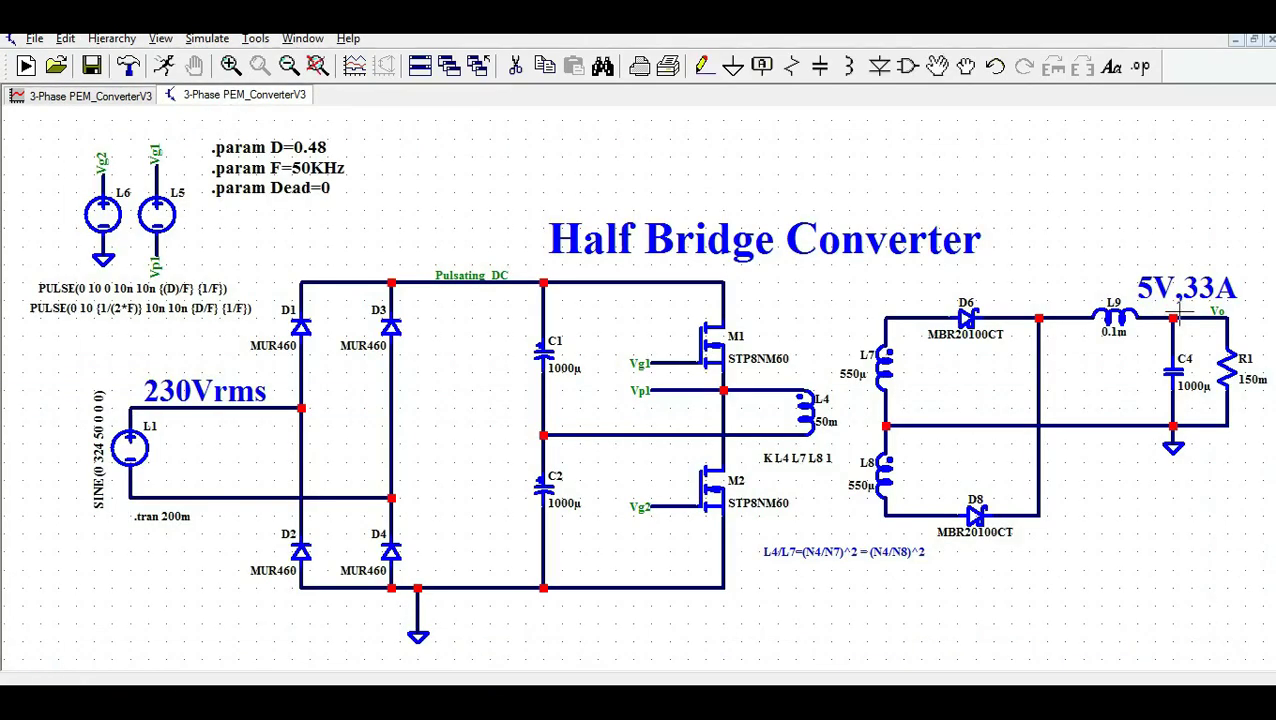
click(1180, 316)
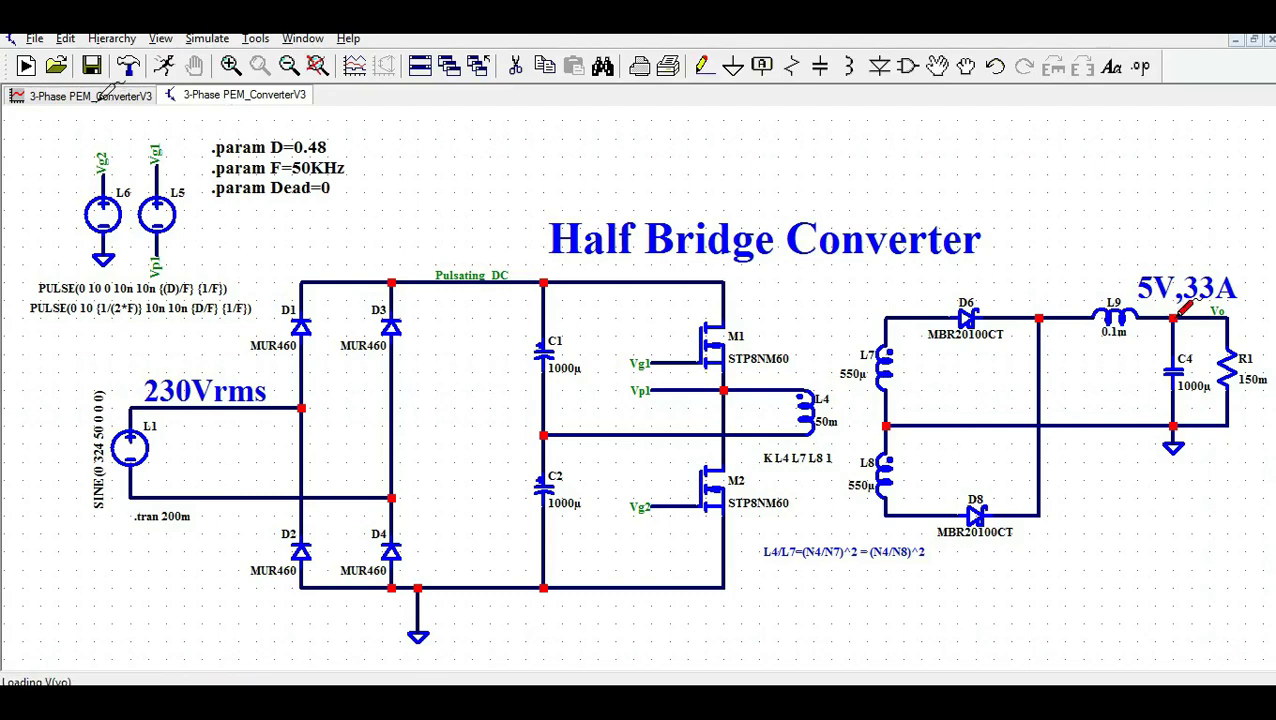